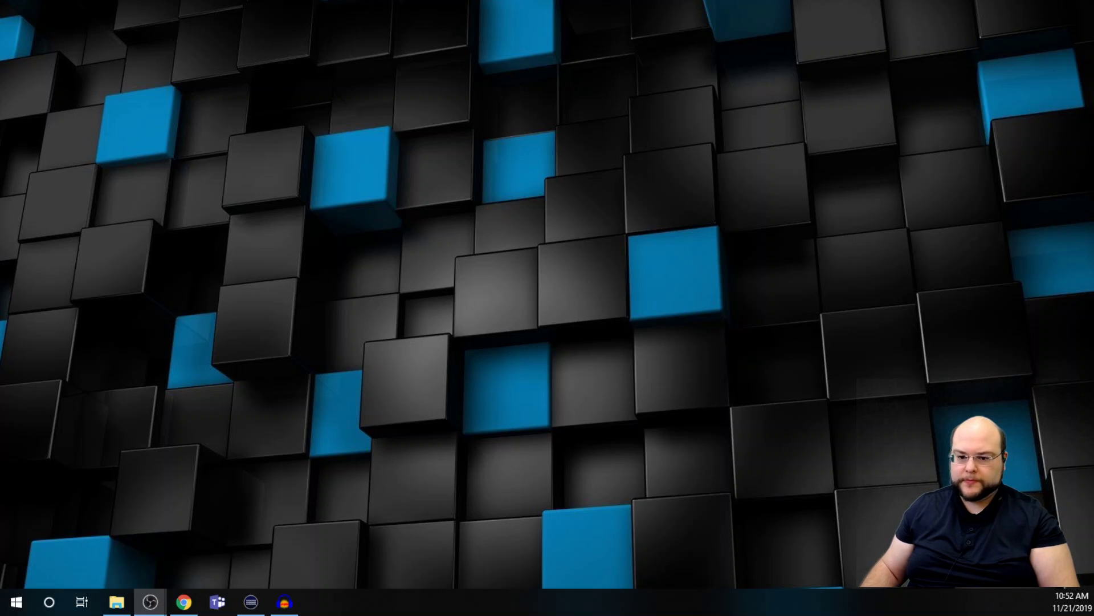
Step: Create a new scene collection named 'tutorial' in OBS Studio
{"action": "left_click", "coordinate": [150, 601]}
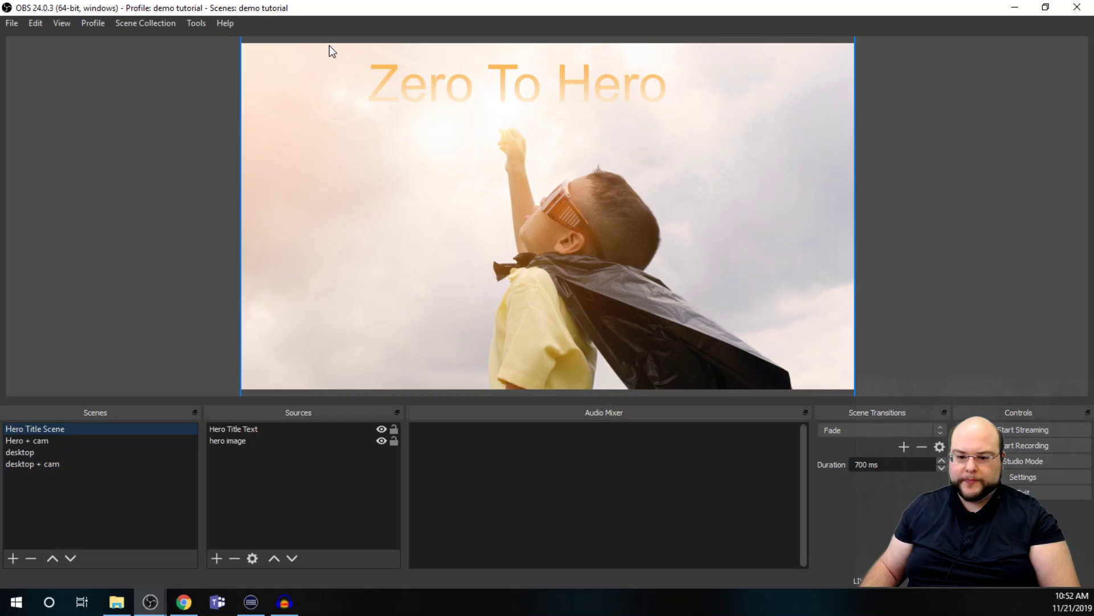
{"action": "left_click", "coordinate": [134, 24]}
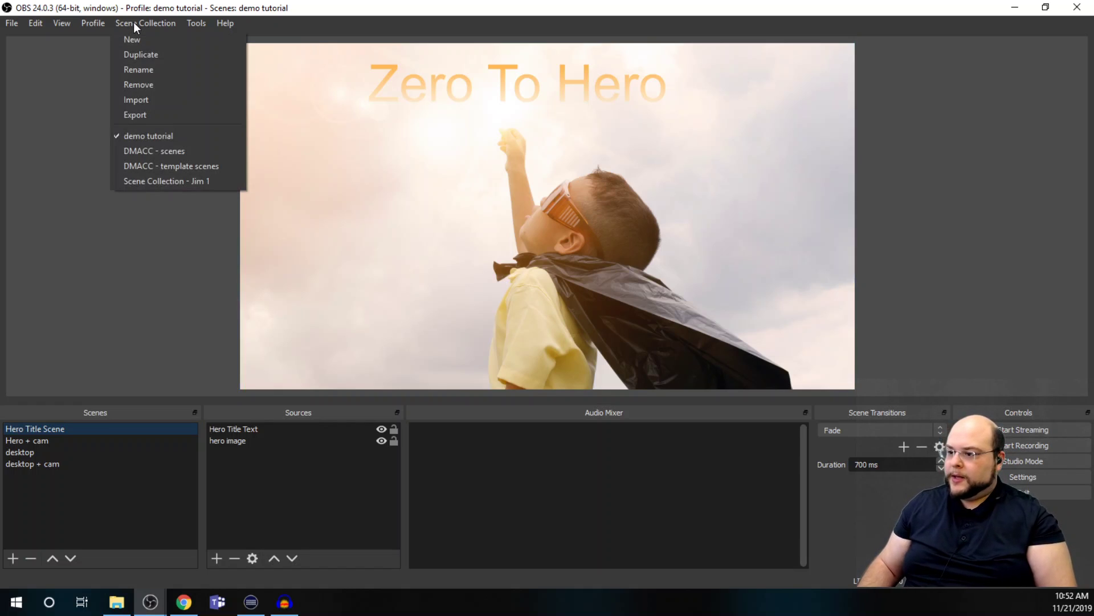
{"action": "left_click", "coordinate": [136, 39]}
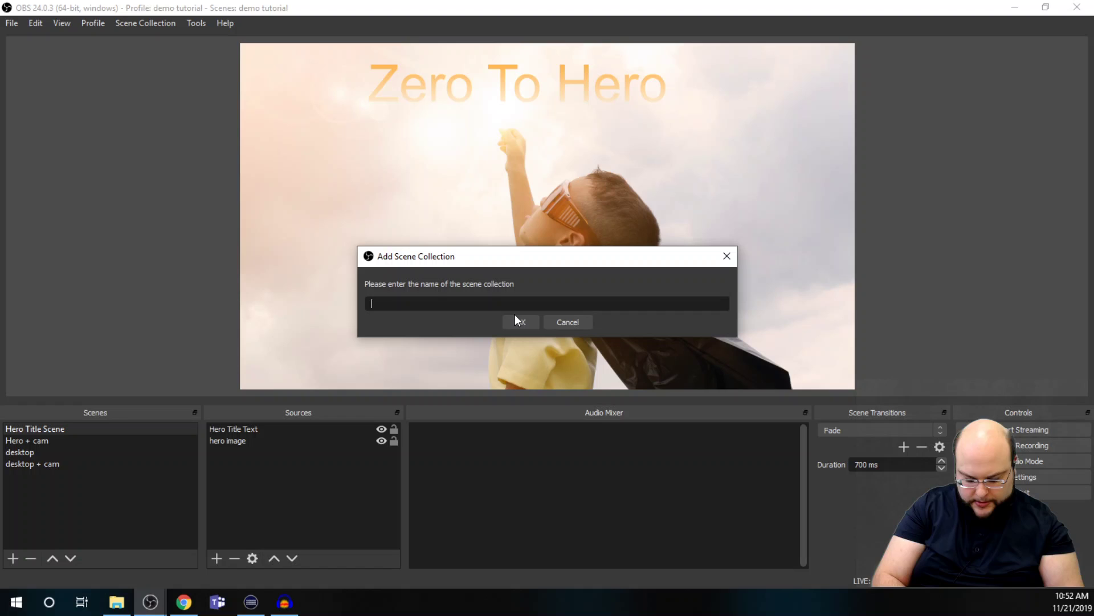
{"action": "type", "text": "tutor"}
{"action": "key", "text": "BackSpace"}
{"action": "key", "text": "BackSpace"}
{"action": "type", "text": "orial"}
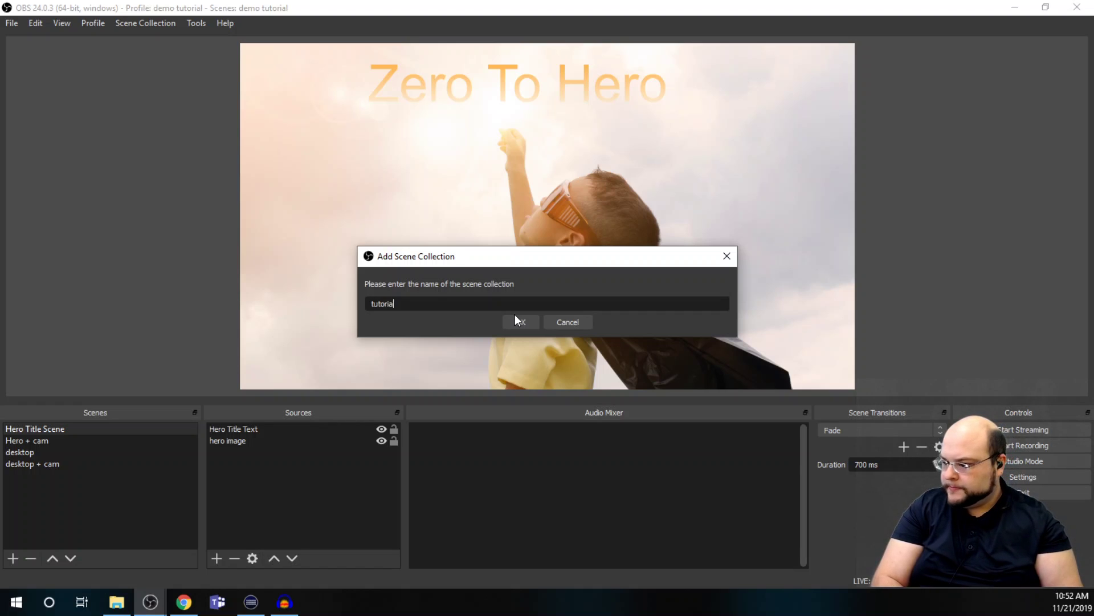
{"action": "key", "text": "Return"}
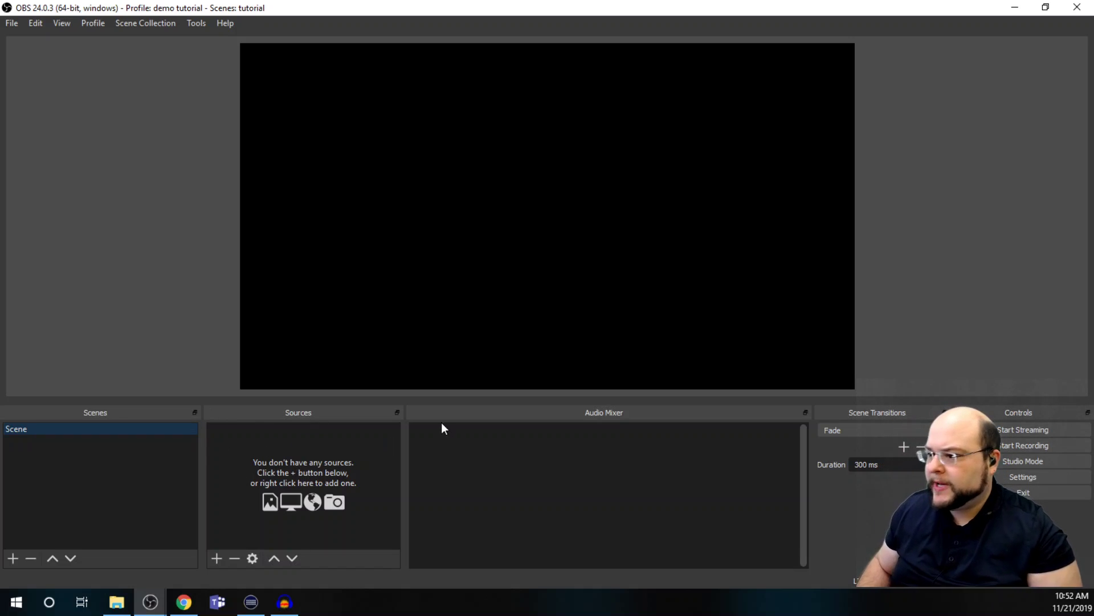
{"action": "left_click", "coordinate": [23, 25]}
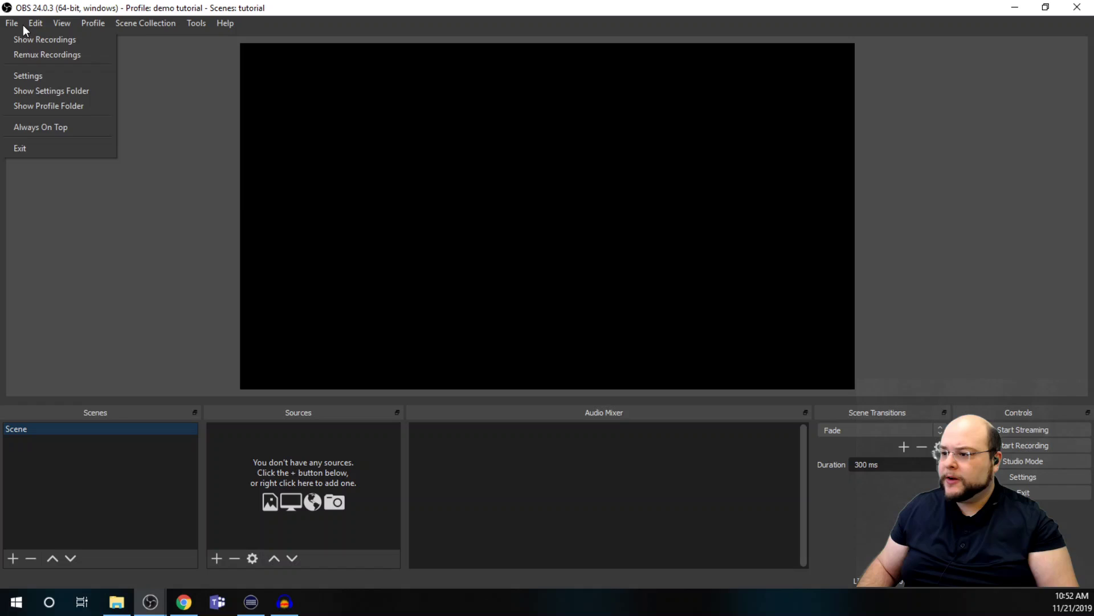
{"action": "left_click", "coordinate": [258, 22]}
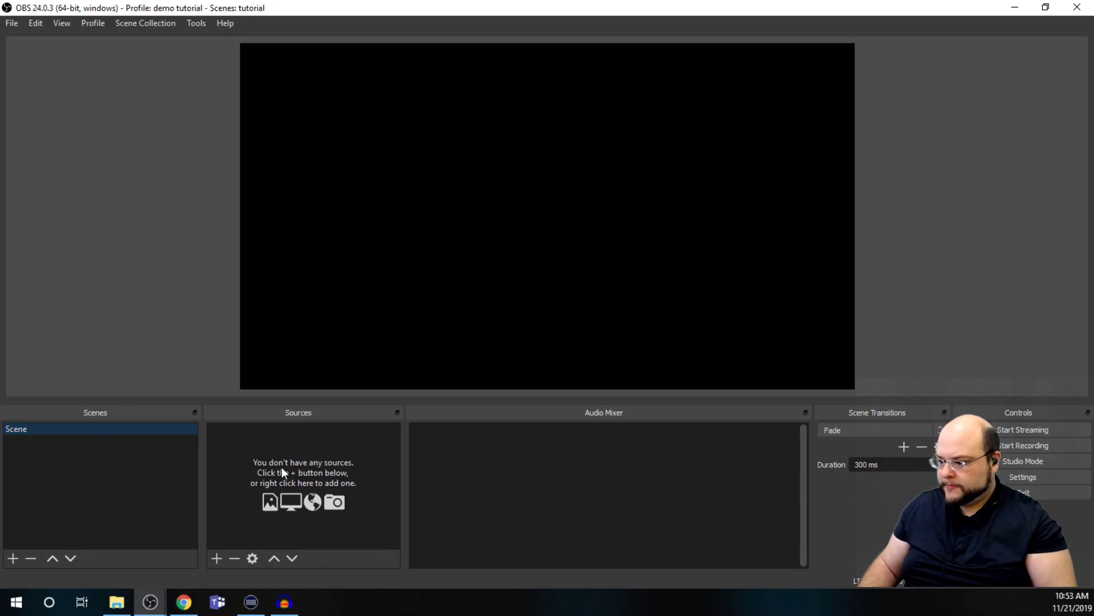
Step: Rename the default Scene to 'Intro image'
{"action": "right_click", "coordinate": [84, 429]}
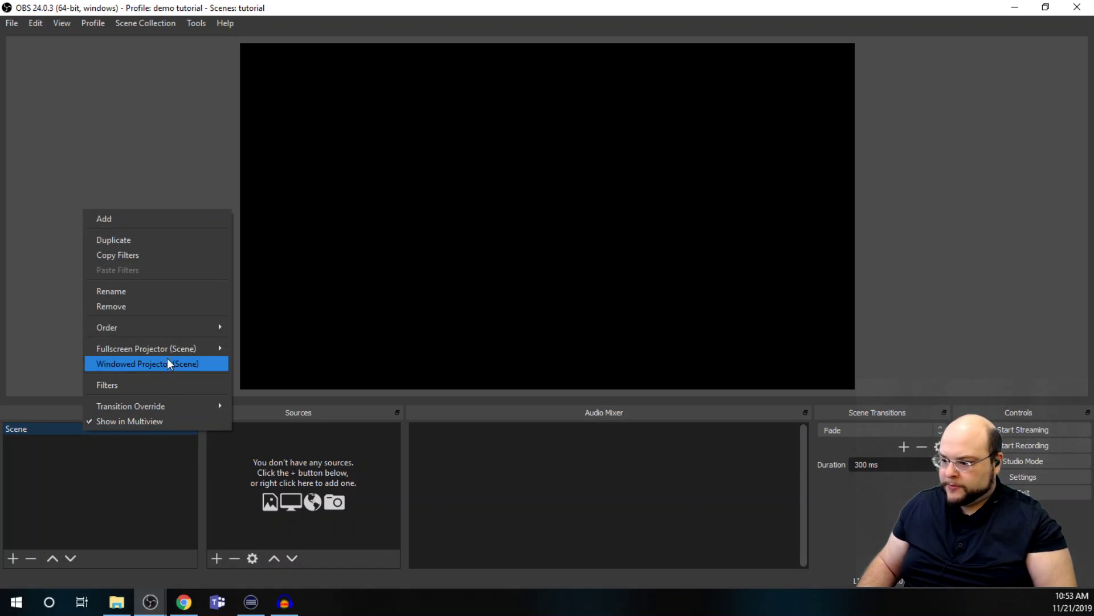
{"action": "left_click", "coordinate": [53, 435]}
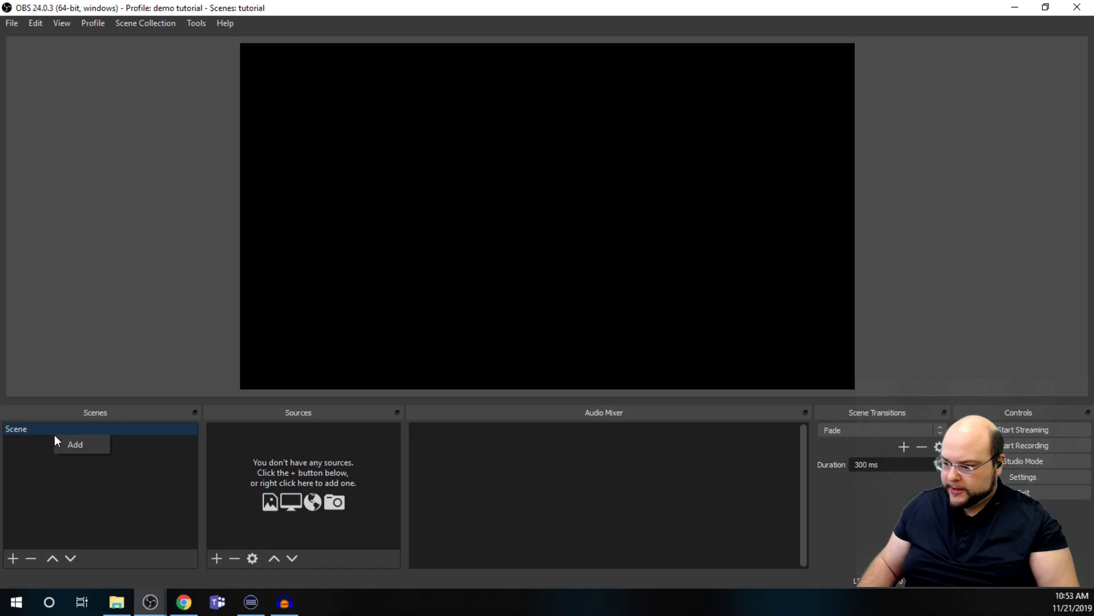
{"action": "right_click", "coordinate": [47, 429]}
{"action": "left_click", "coordinate": [115, 290]}
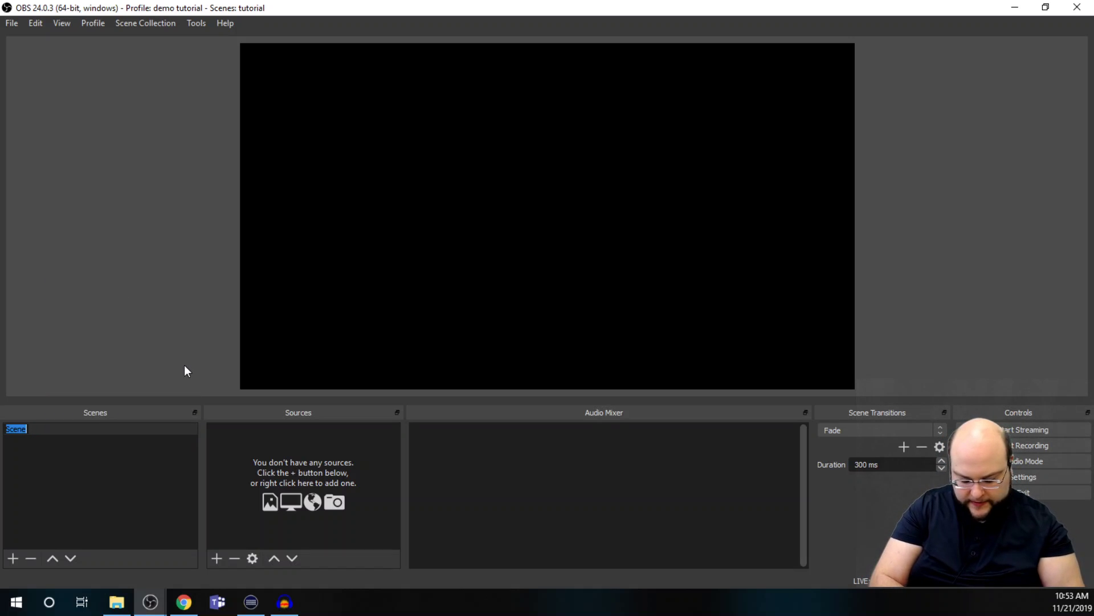
{"action": "type", "text": "Intro"}
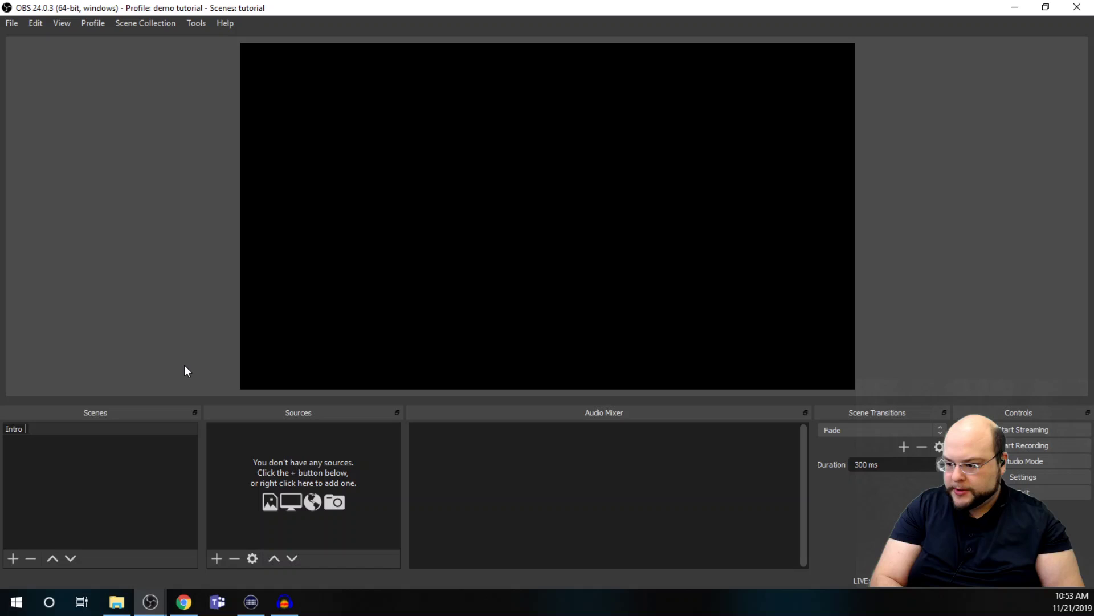
{"action": "type", "text": " image"}
{"action": "key", "text": "Return"}
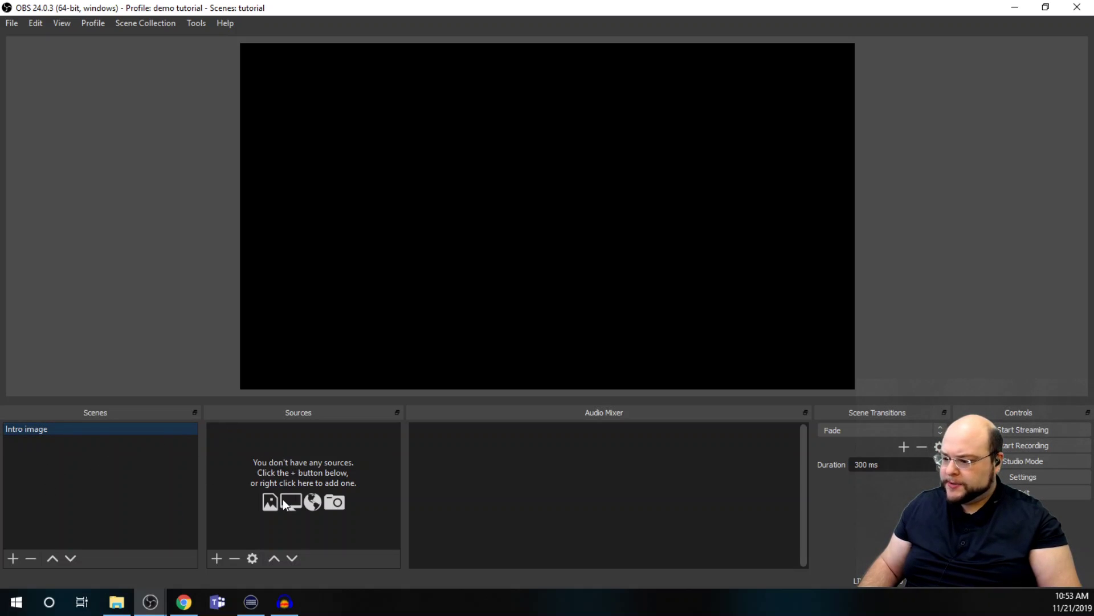
Step: Add an Image source named 'Hero image' to the scene
{"action": "left_click", "coordinate": [218, 556]}
{"action": "left_click", "coordinate": [210, 560]}
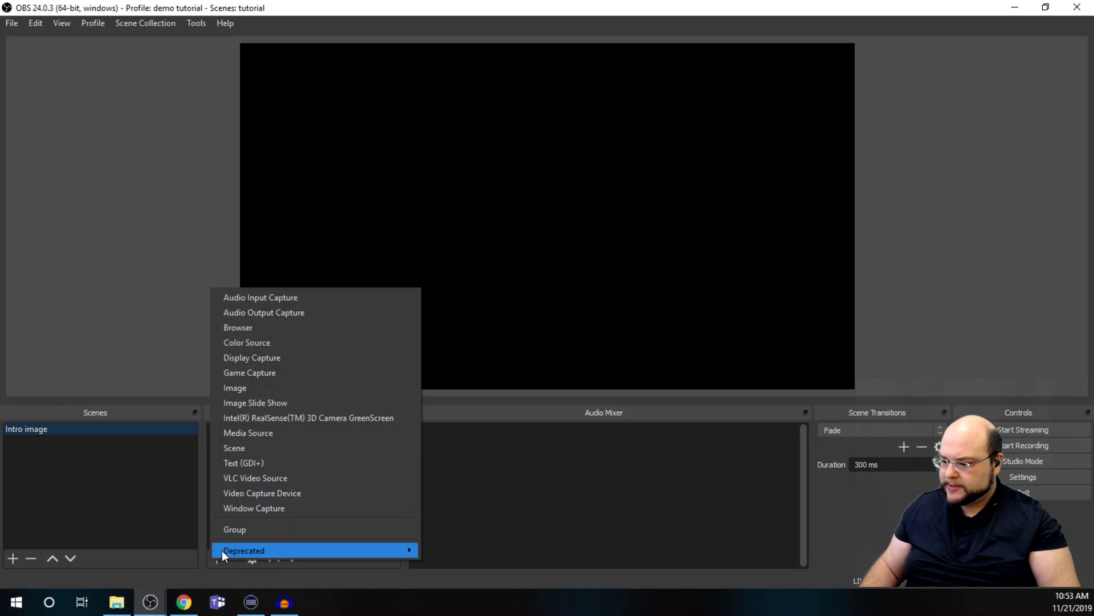
{"action": "left_click", "coordinate": [268, 388]}
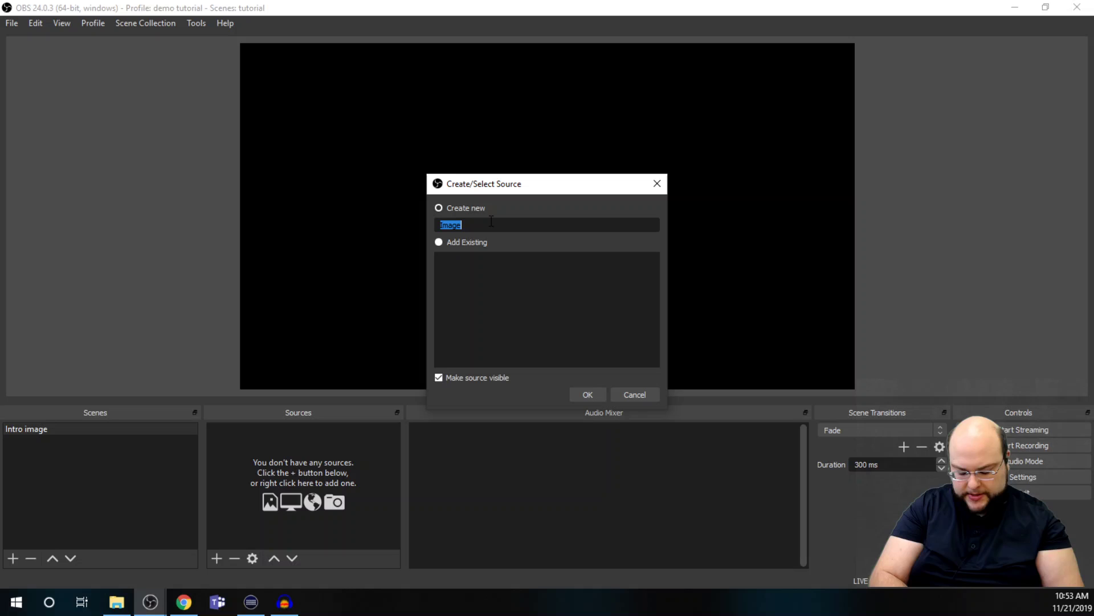
{"action": "type", "text": "Hero"}
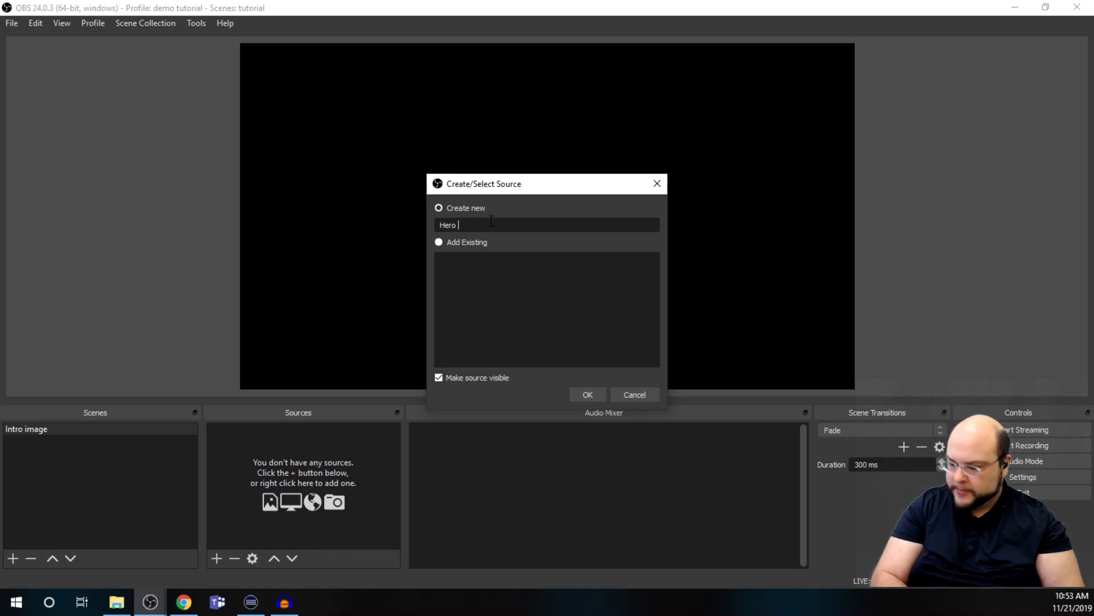
{"action": "type", "text": " image"}
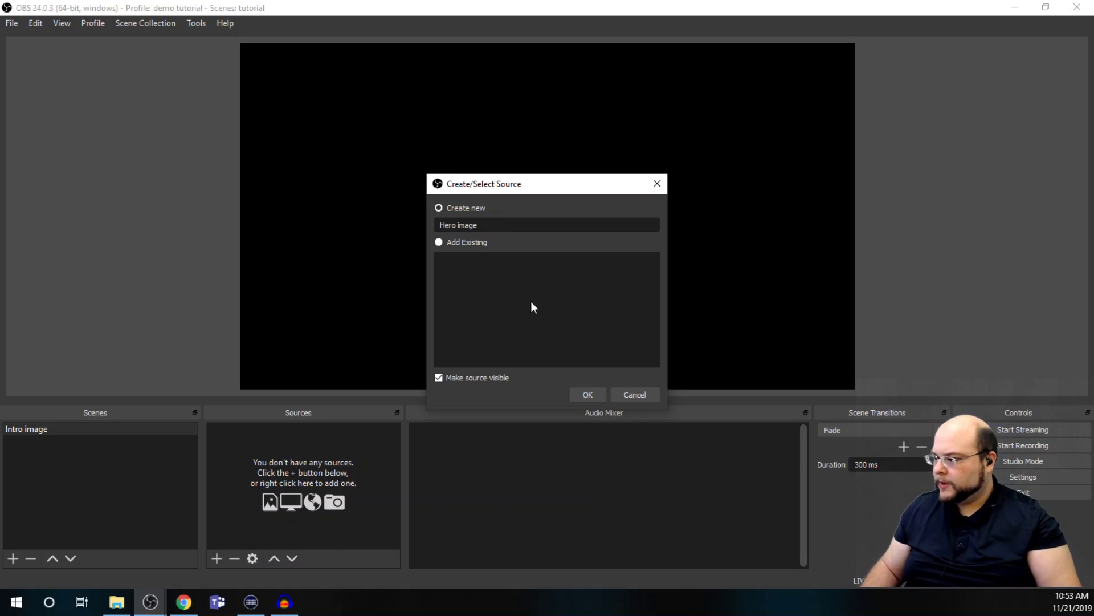
{"action": "left_click", "coordinate": [588, 394]}
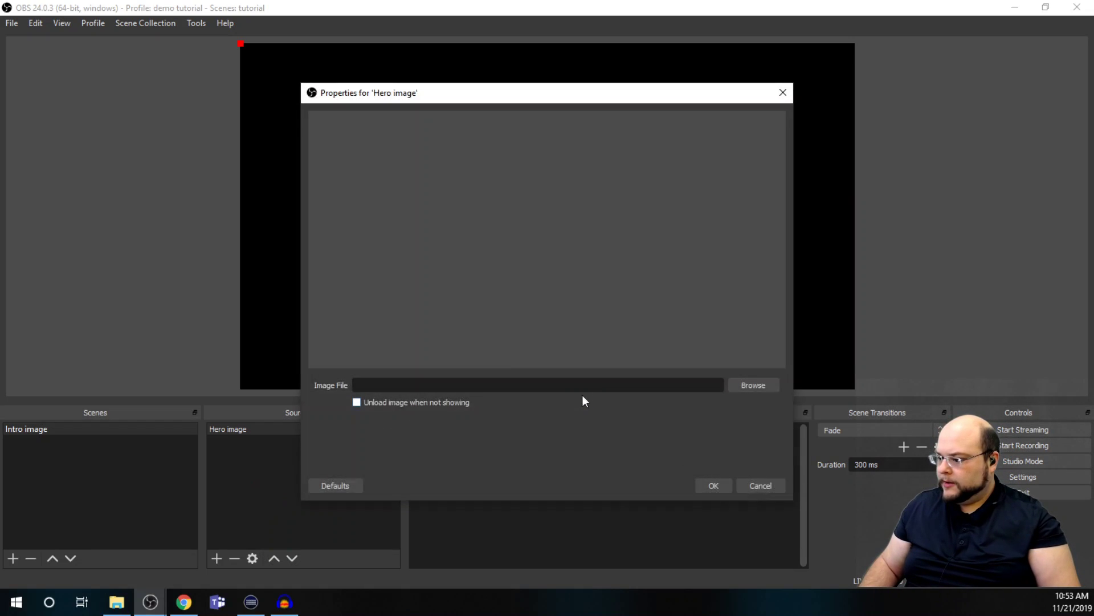
Step: Load boy-child-clouds-kid-346796.jpg from the img folder and enable unloading when not showing
{"action": "left_click", "coordinate": [752, 385]}
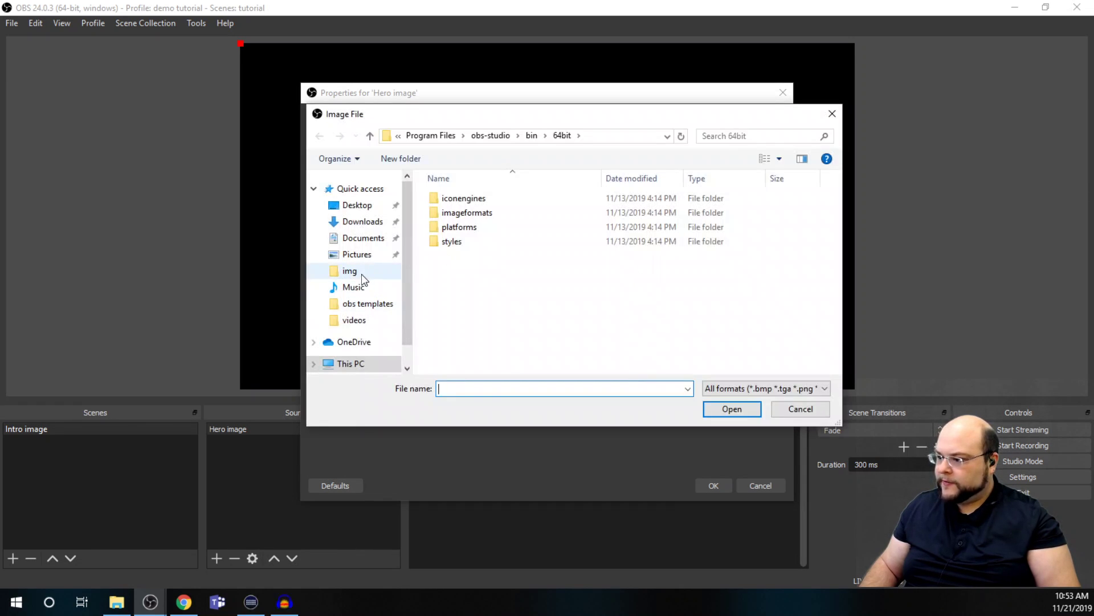
{"action": "left_click", "coordinate": [361, 274]}
{"action": "left_click", "coordinate": [795, 220]}
{"action": "left_click", "coordinate": [741, 408]}
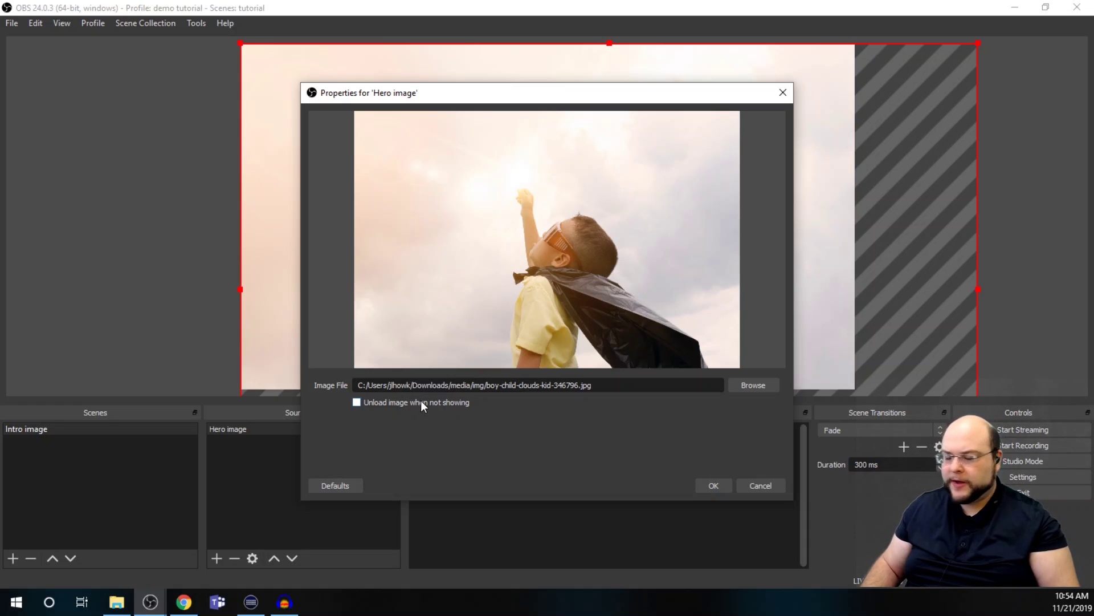
{"action": "left_click", "coordinate": [375, 405]}
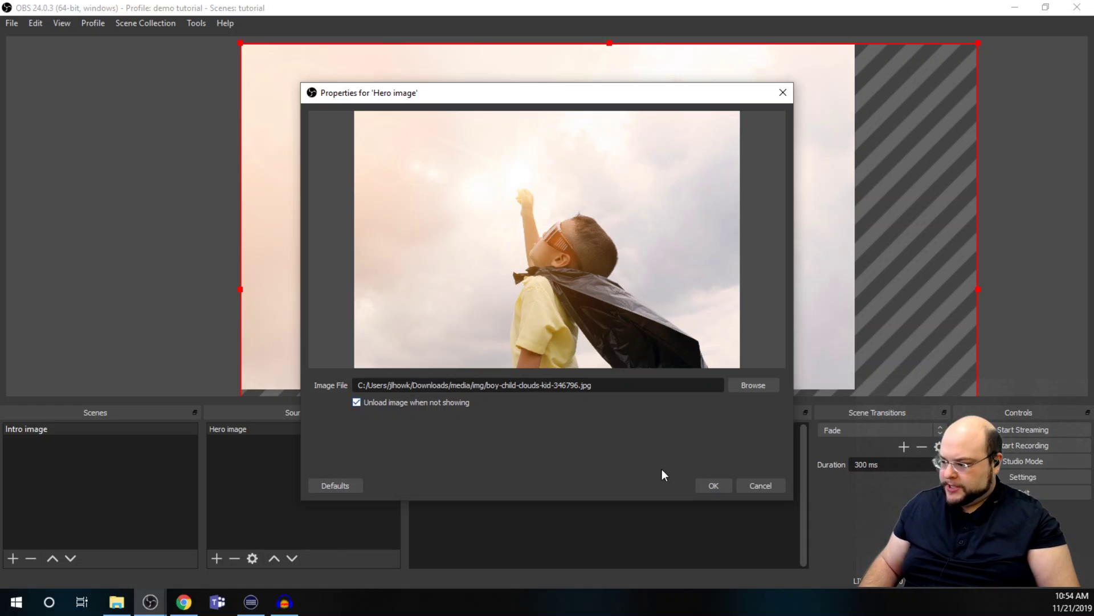
{"action": "left_click", "coordinate": [711, 485]}
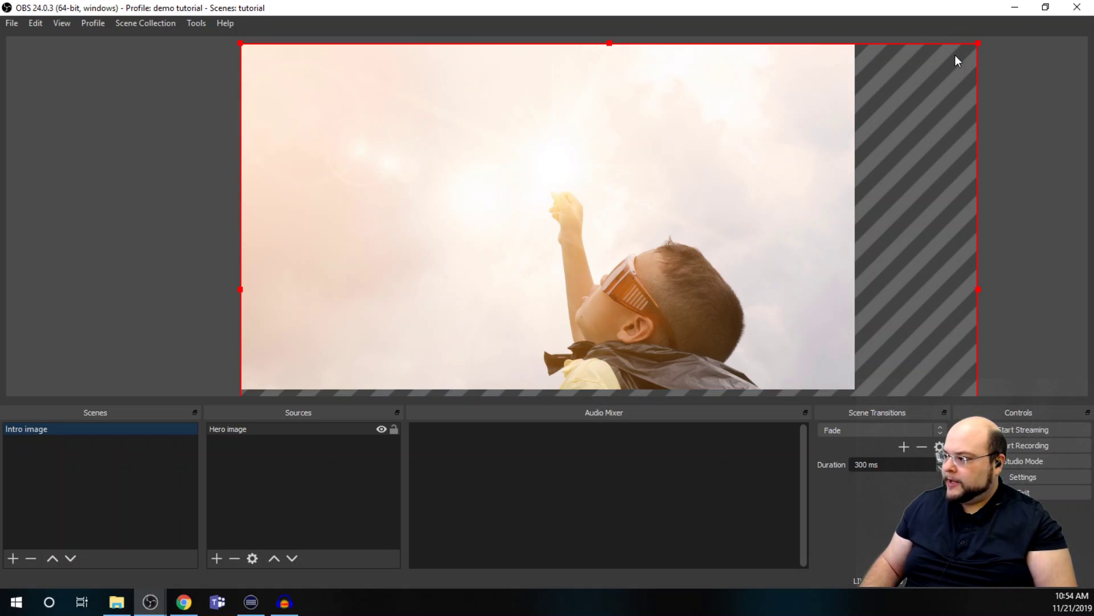
Step: Resize and reposition the Hero image so it spans the full canvas width, vertically centred
{"action": "left_click_drag", "start_coordinate": [626, 289], "coordinate": [423, 191]}
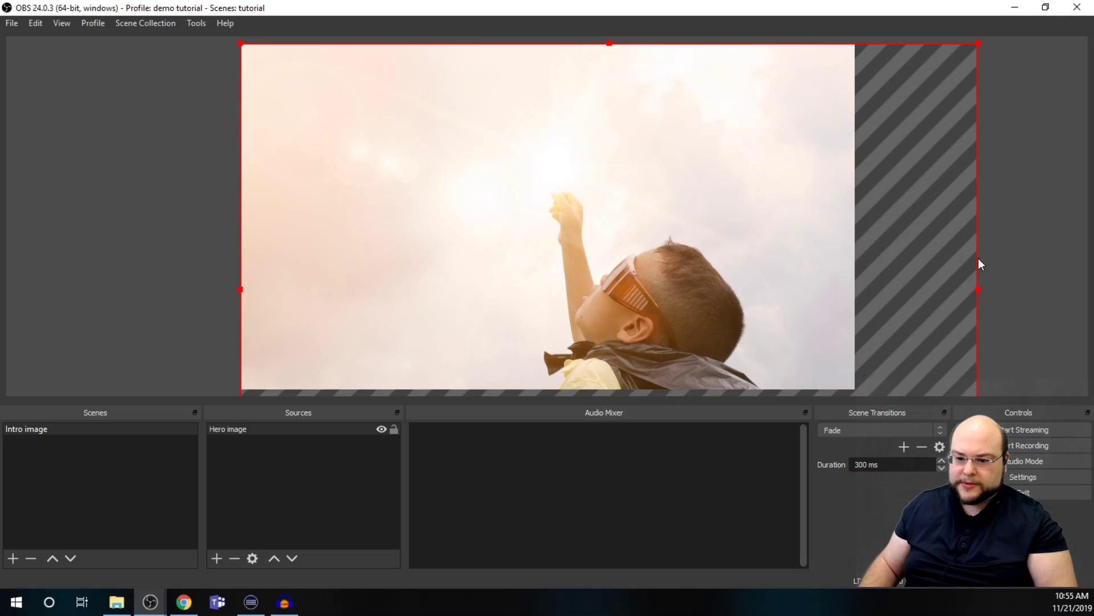
{"action": "left_click_drag", "start_coordinate": [978, 44], "coordinate": [837, 127]}
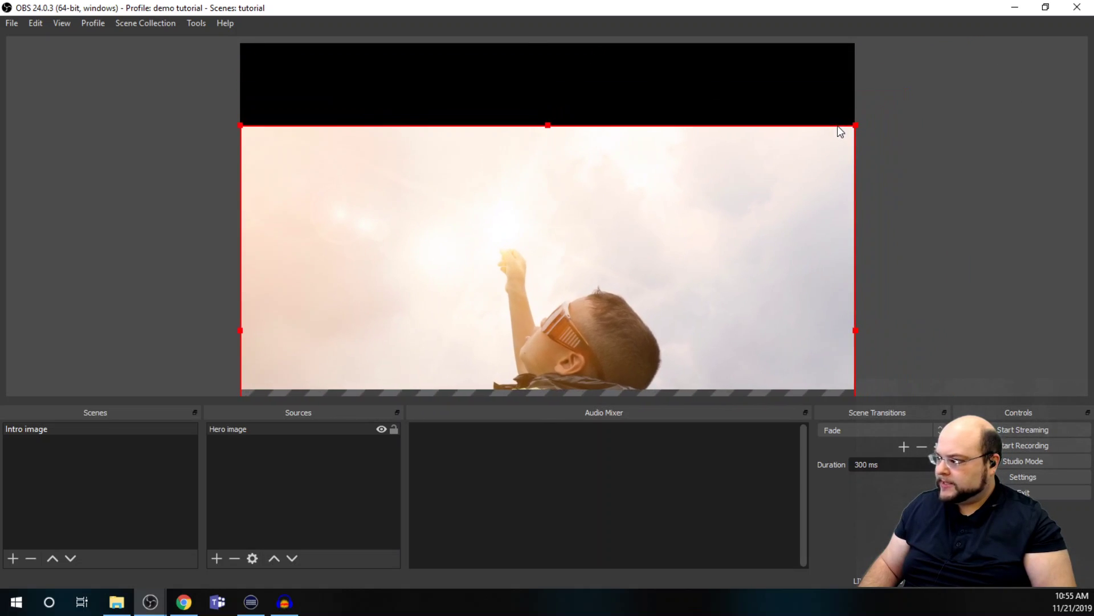
{"action": "left_click_drag", "start_coordinate": [855, 330], "coordinate": [857, 330]}
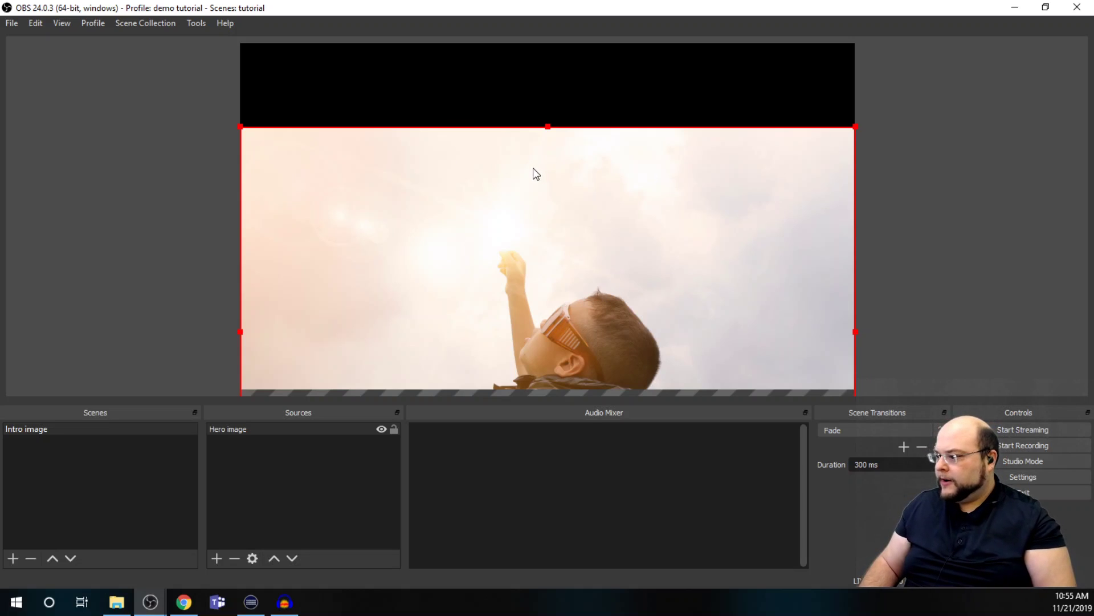
{"action": "left_click_drag", "start_coordinate": [539, 261], "coordinate": [531, 196]}
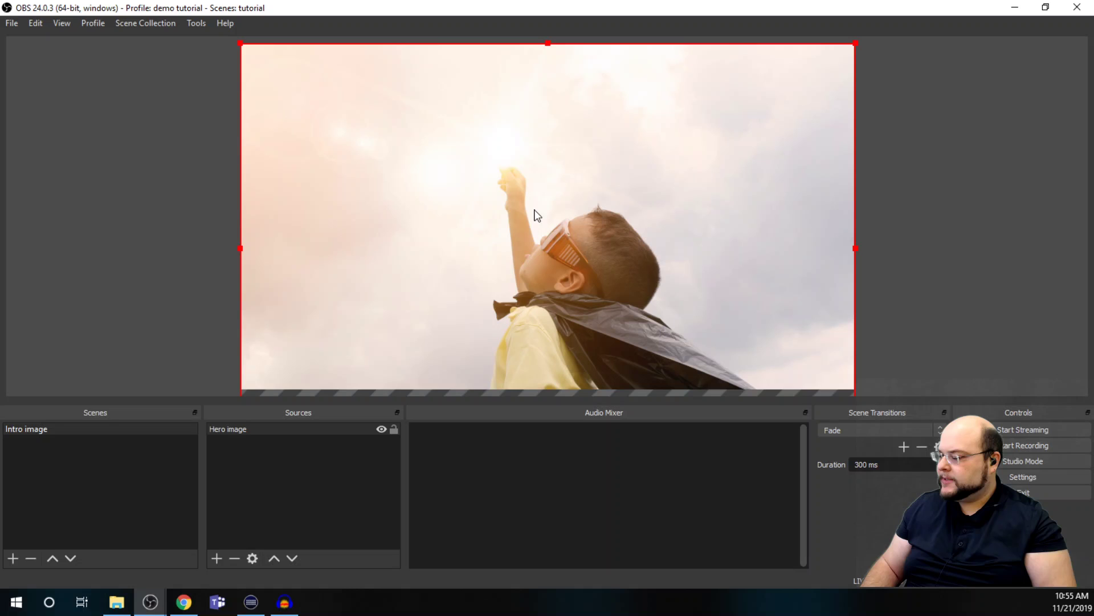
{"action": "left_click_drag", "start_coordinate": [521, 290], "coordinate": [519, 249]}
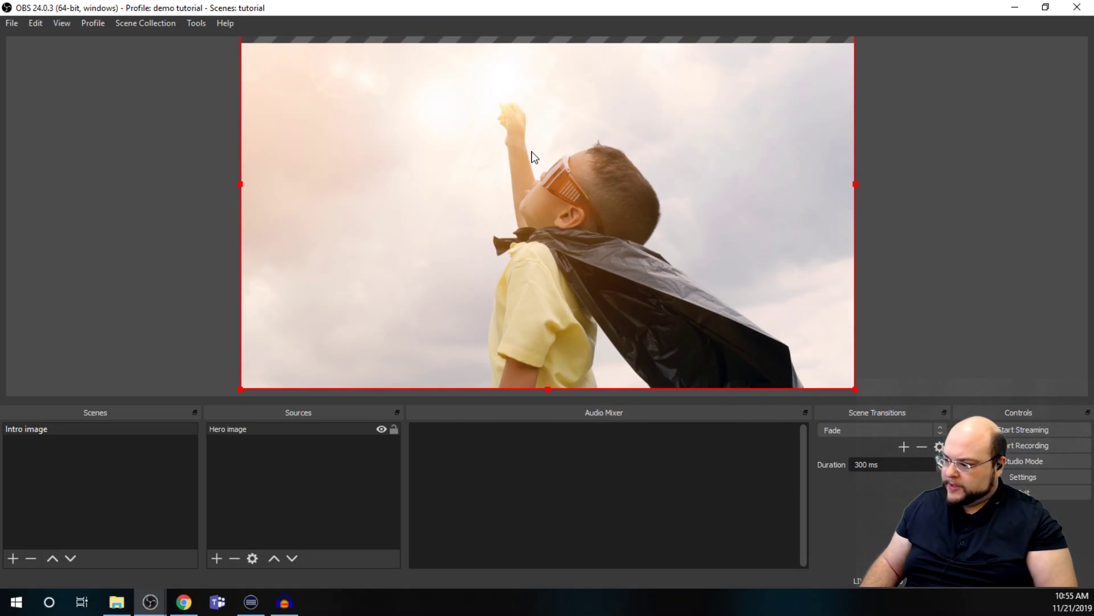
{"action": "mouse_move", "coordinate": [532, 152]}
{"action": "left_mouse_down"}
{"action": "mouse_move", "coordinate": [530, 203]}
{"action": "mouse_move", "coordinate": [544, 166]}
{"action": "left_mouse_up"}
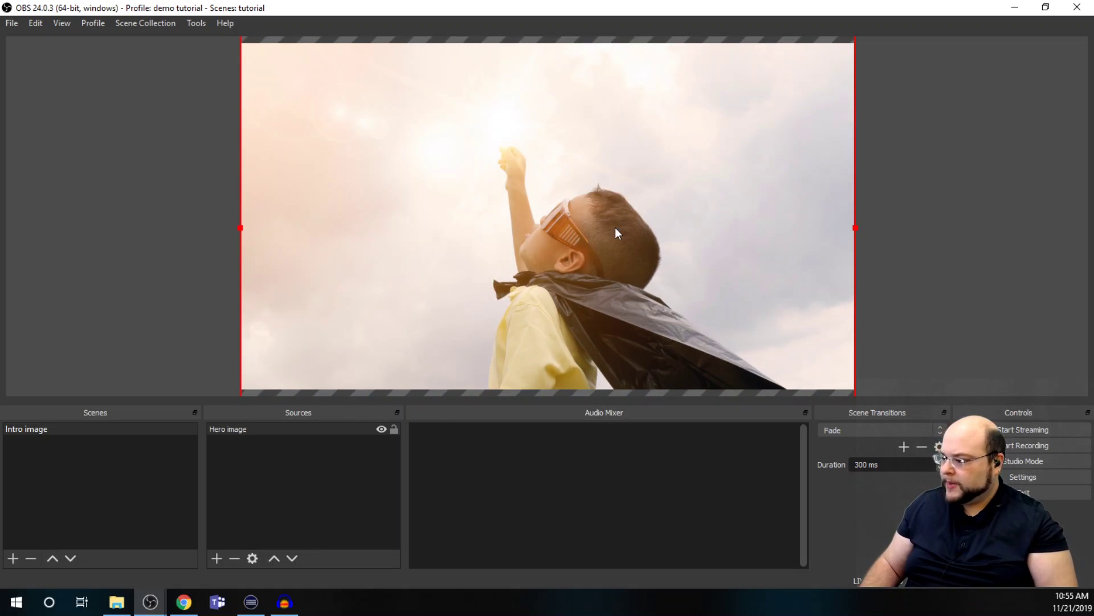
Step: Add a Text source named 'Title txt' to the Intro image scene
{"action": "left_click", "coordinate": [87, 459]}
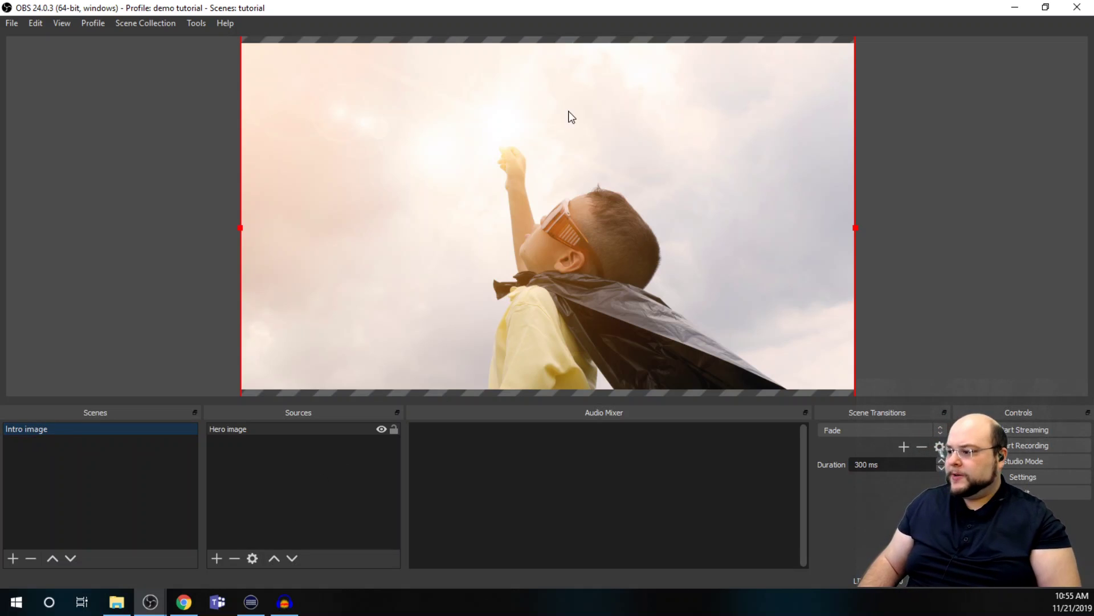
{"action": "left_click", "coordinate": [216, 557]}
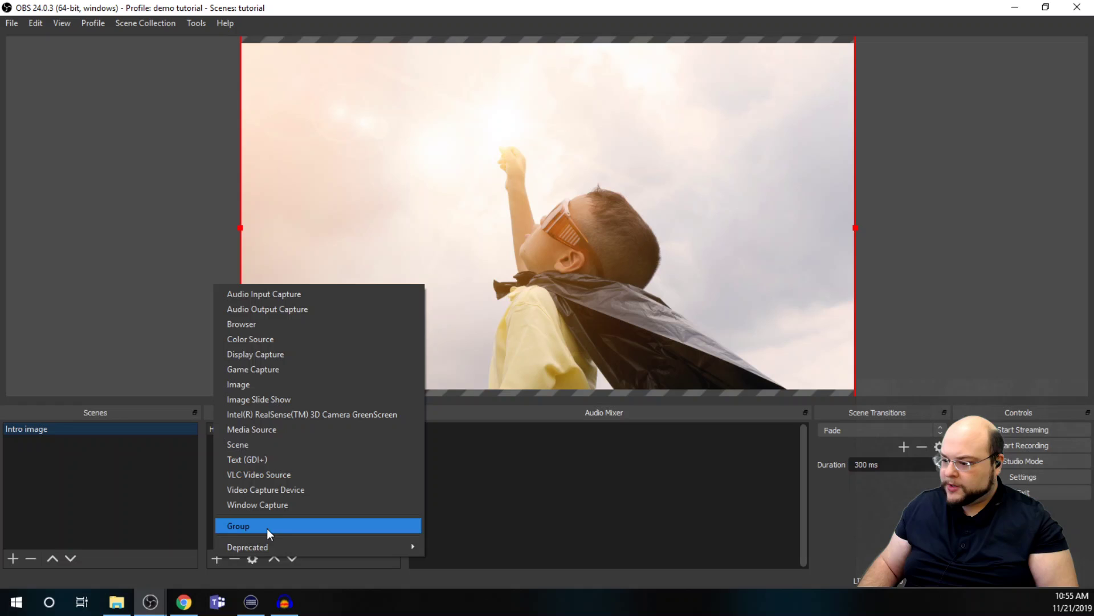
{"action": "left_click", "coordinate": [279, 460]}
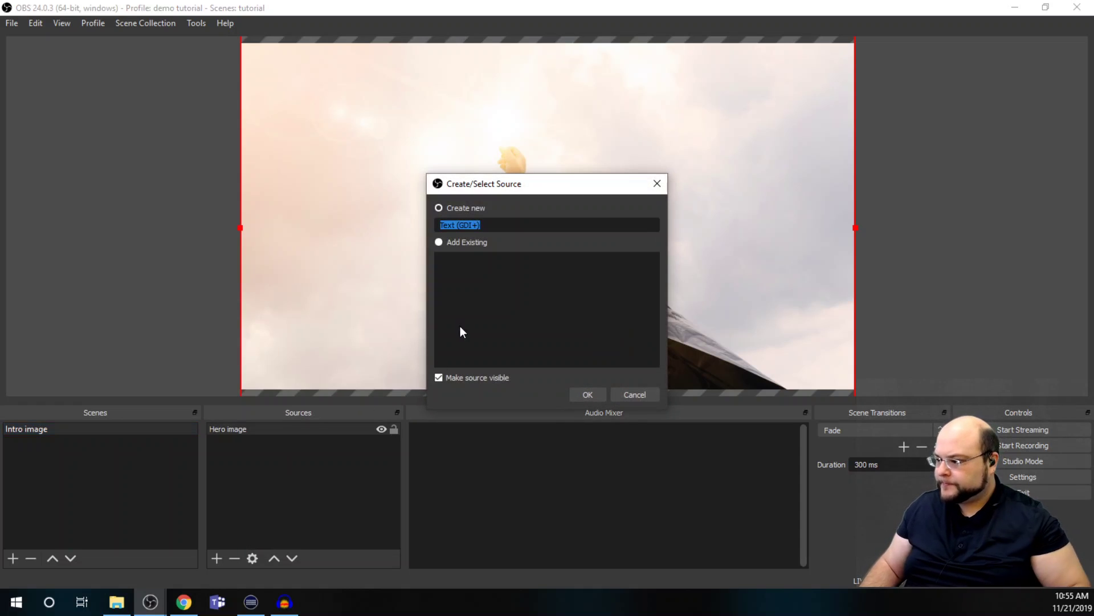
{"action": "type", "text": "Title txt"}
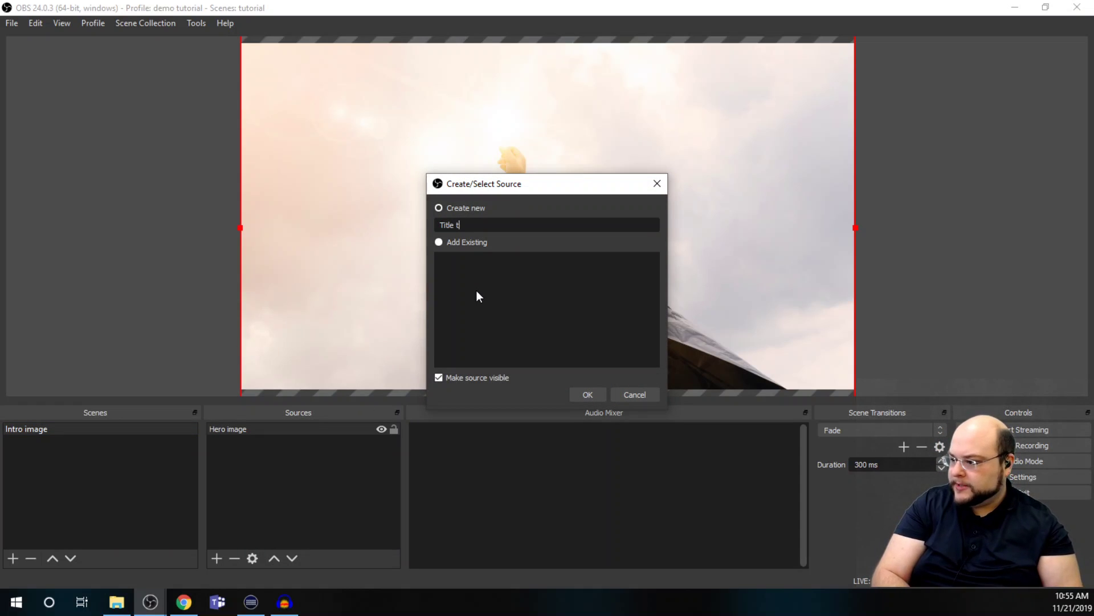
{"action": "left_click", "coordinate": [584, 395]}
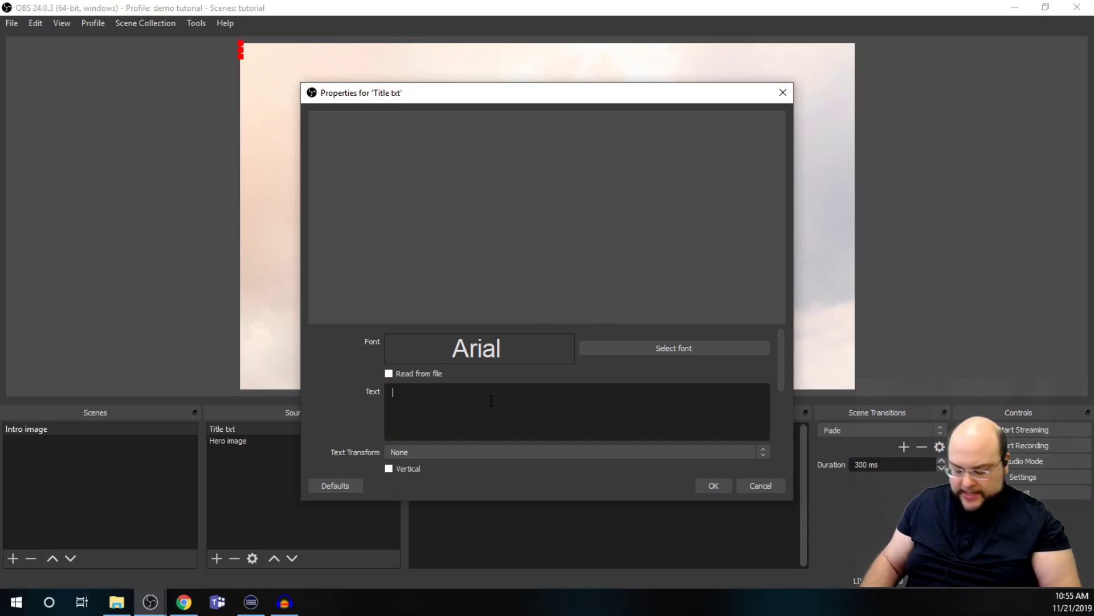
Step: Type the title 'Zero to Hero' into its text box
{"action": "type", "text": "Zero"}
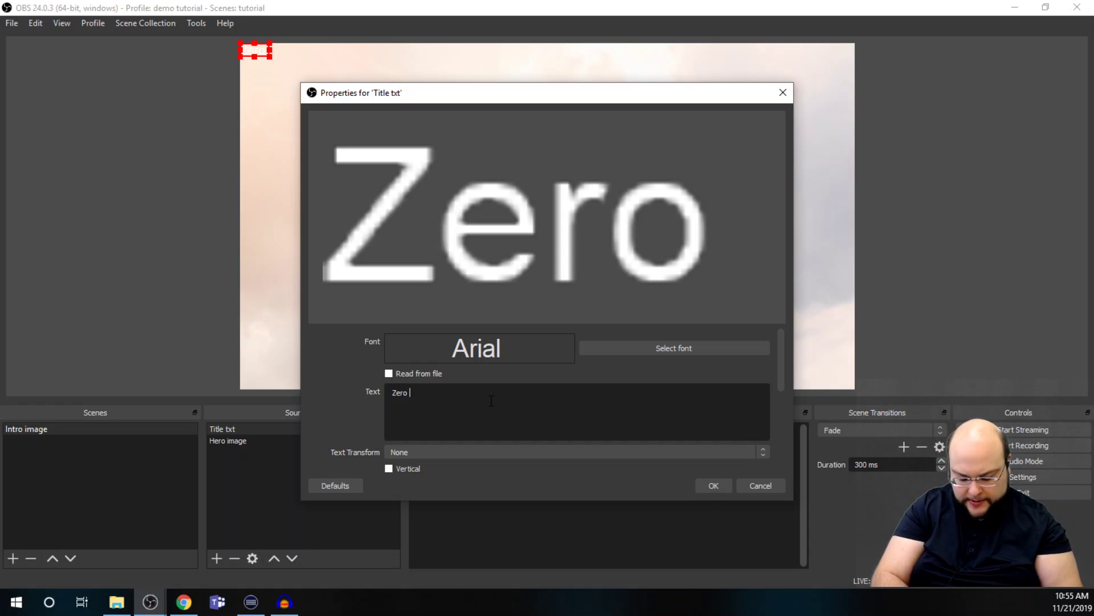
{"action": "type", "text": "to HJer"}
{"action": "key", "text": "BackSpace"}
{"action": "key", "text": "BackSpace"}
{"action": "key", "text": "BackSpace"}
Step: Finish the 'Hero' word and set the title font to Arial size 150
{"action": "type", "text": "ero"}
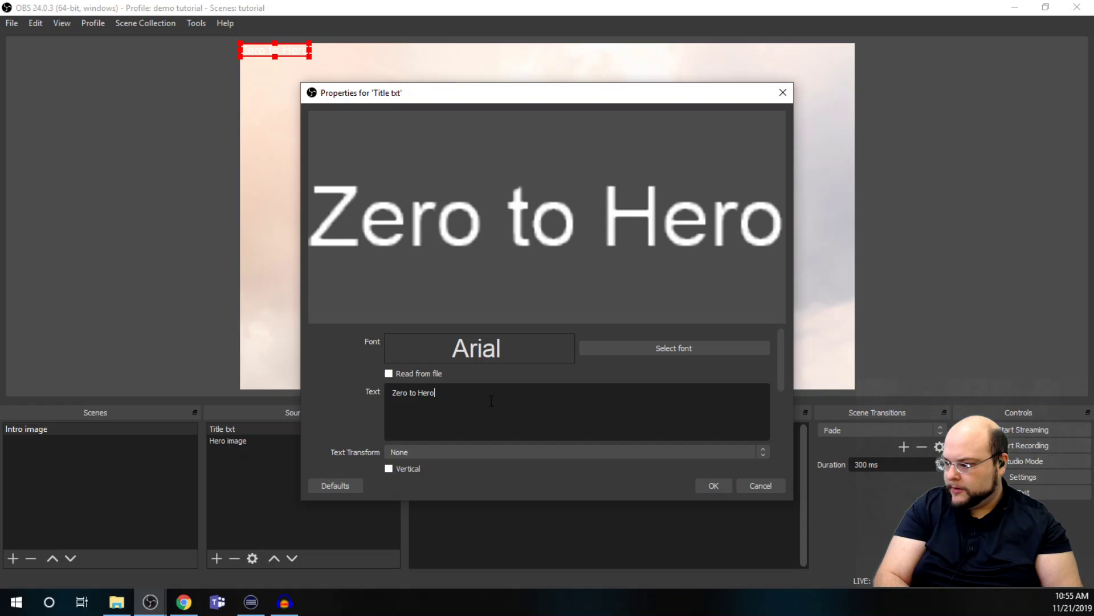
{"action": "left_click", "coordinate": [610, 346]}
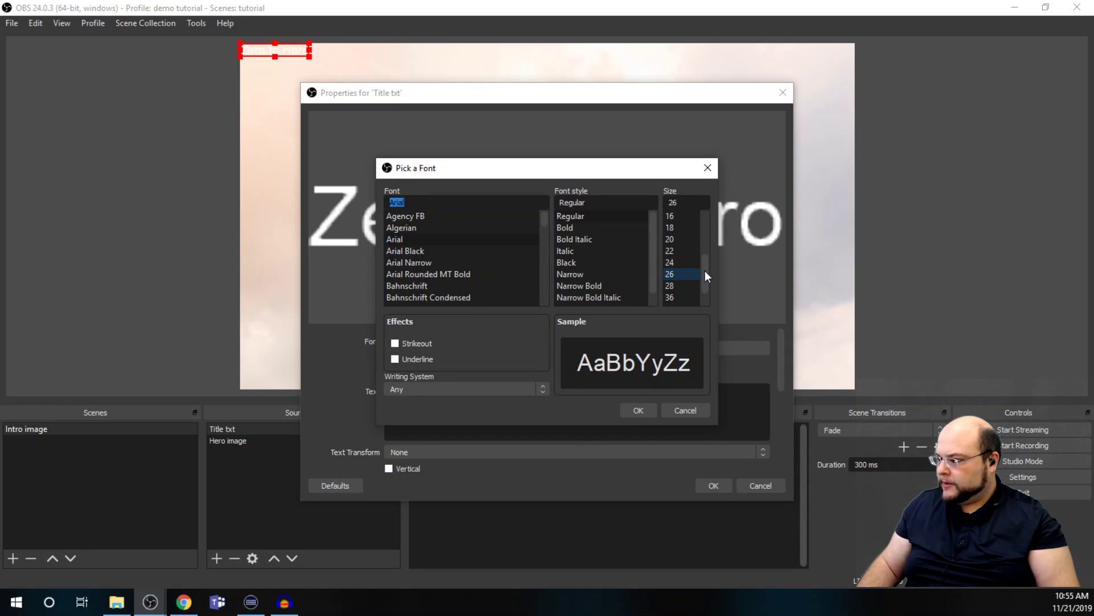
{"action": "scroll", "coordinate": [703, 270], "scroll_direction": "down", "scroll_amount": 1}
{"action": "left_click", "coordinate": [685, 297]}
{"action": "left_click_drag", "start_coordinate": [686, 203], "coordinate": [657, 204]}
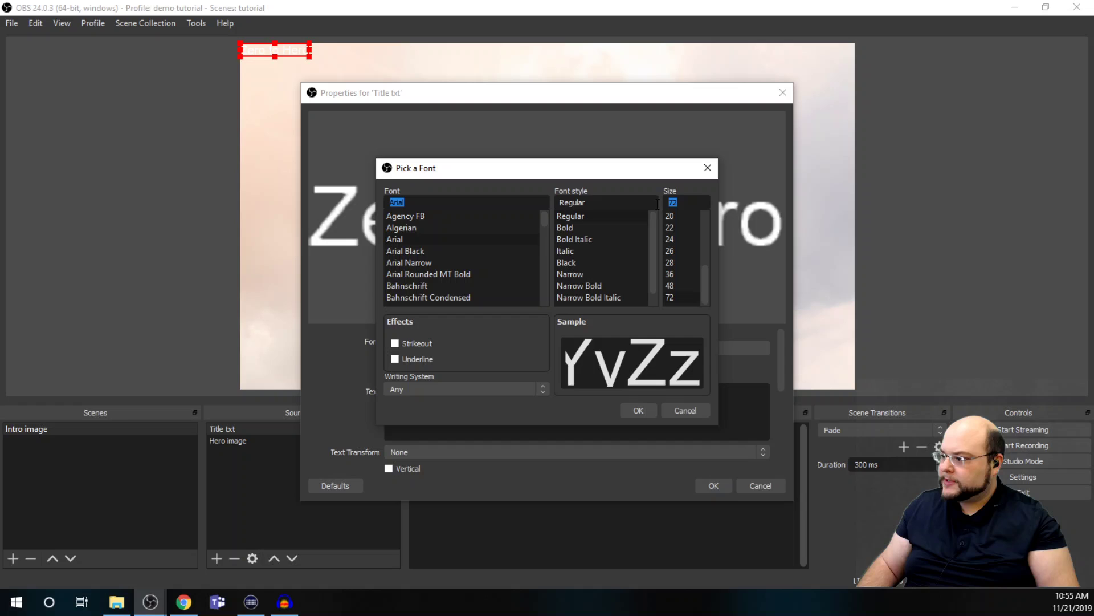
{"action": "type", "text": "150"}
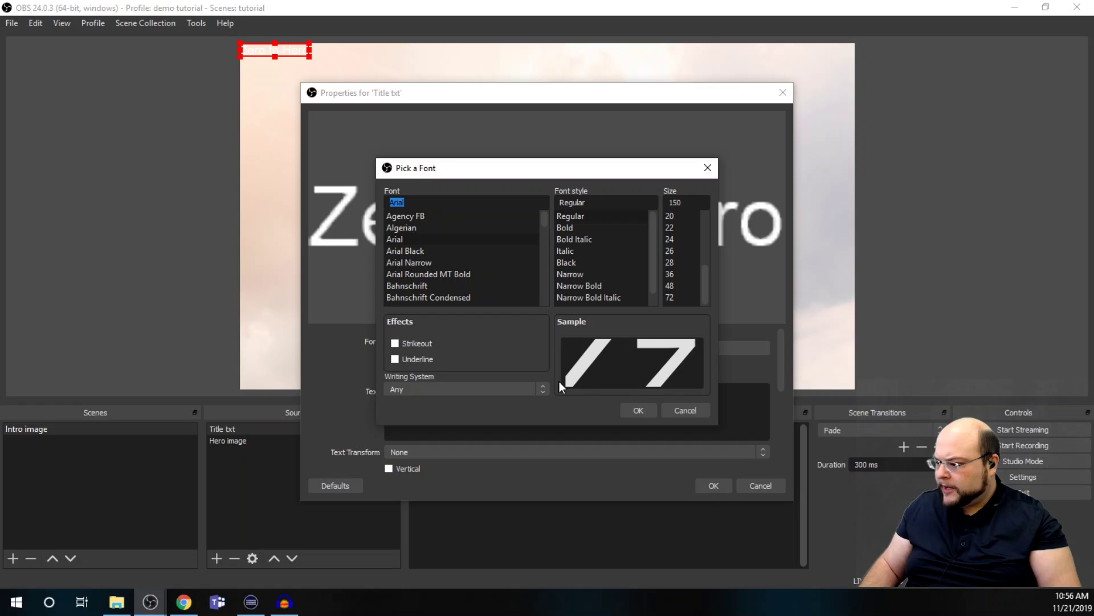
{"action": "left_click", "coordinate": [636, 412]}
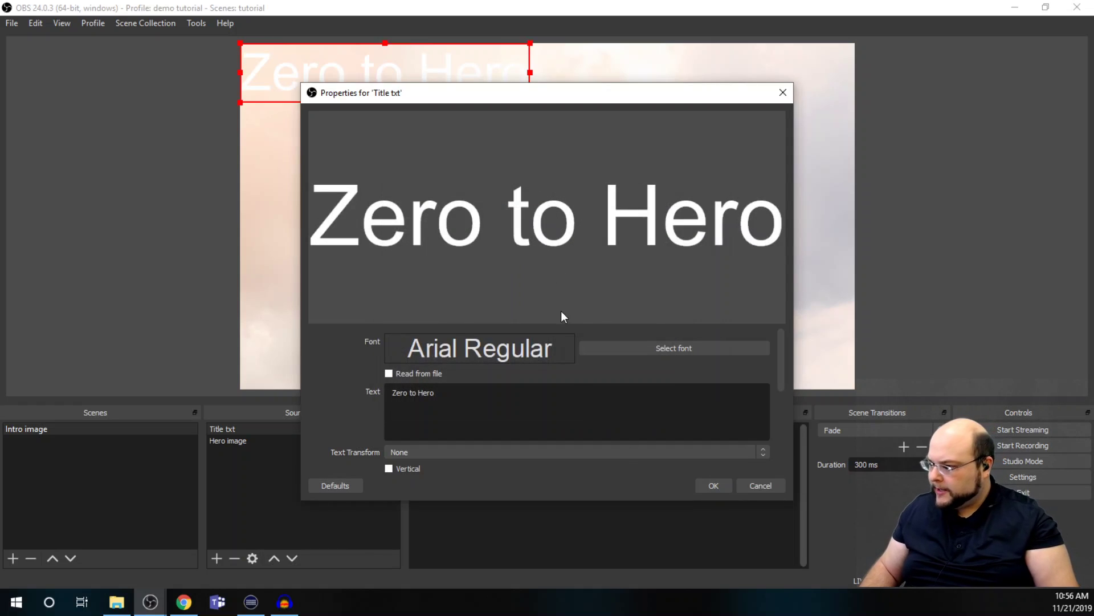
Step: Pick orange #ff9122 as the title text colour
{"action": "scroll", "coordinate": [357, 375], "scroll_direction": "down", "scroll_amount": 2}
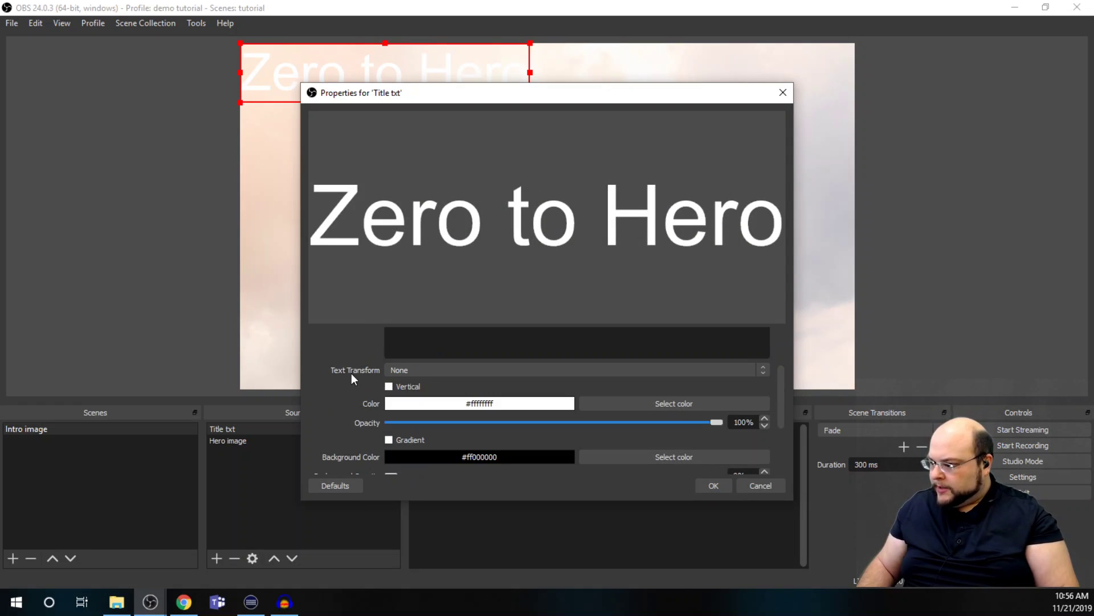
{"action": "left_click", "coordinate": [624, 401]}
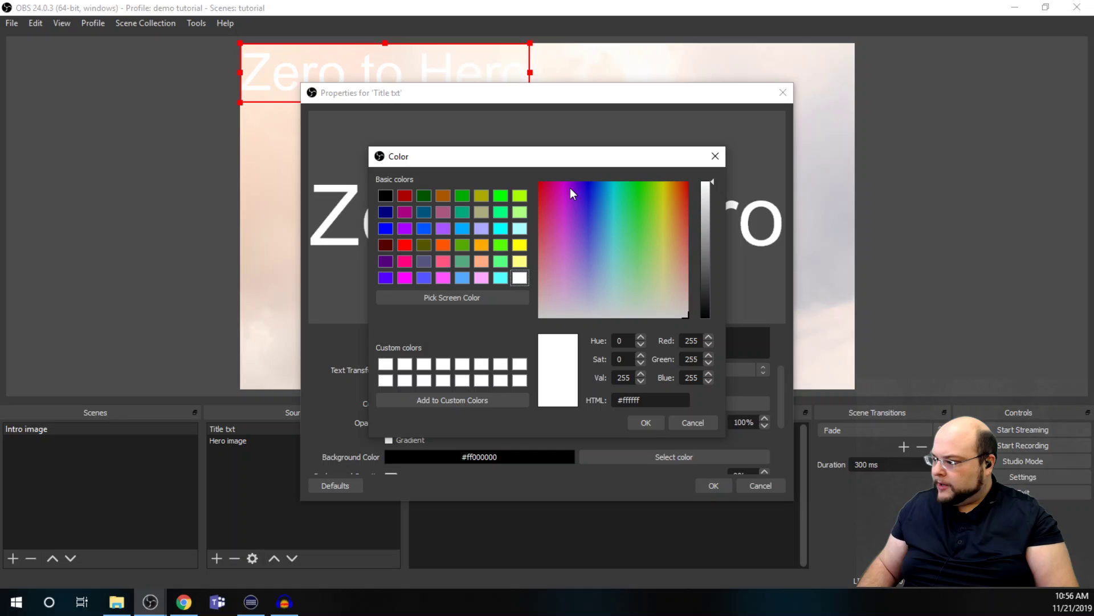
{"action": "left_click", "coordinate": [666, 205]}
{"action": "left_click_drag", "start_coordinate": [666, 205], "coordinate": [676, 201]}
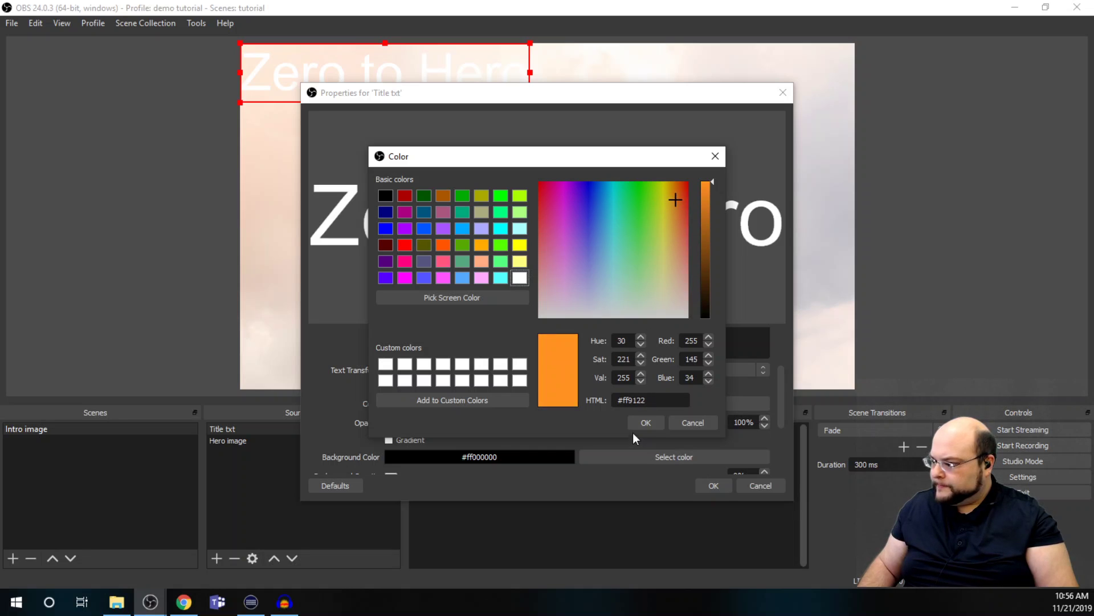
Step: Confirm the orange colour and enable a gradient on the title text
{"action": "left_click", "coordinate": [647, 422]}
{"action": "scroll", "coordinate": [333, 405], "scroll_direction": "down", "scroll_amount": 3}
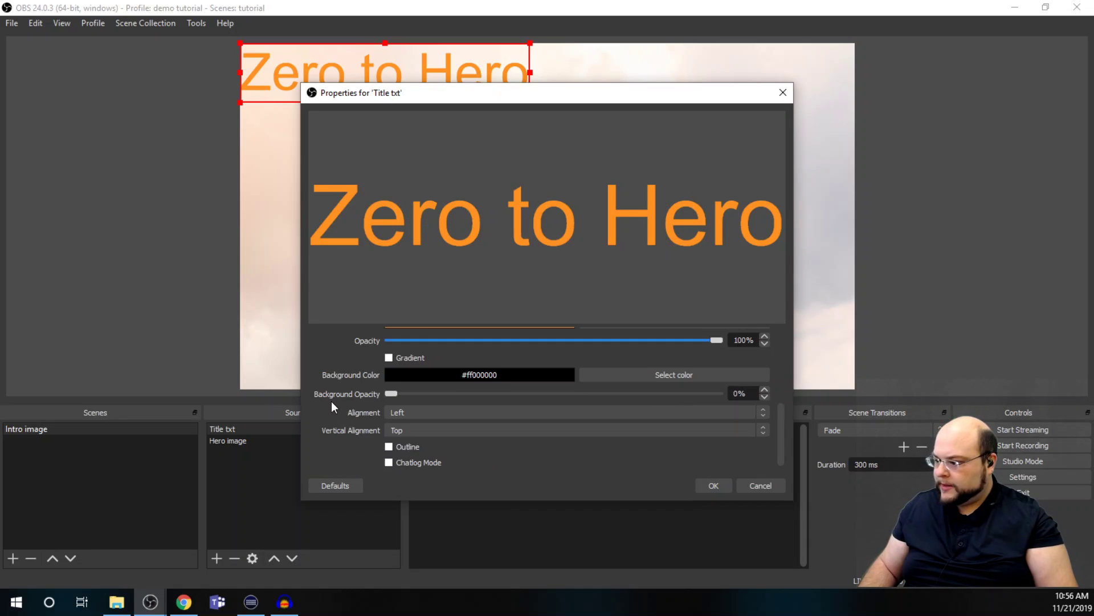
{"action": "left_click", "coordinate": [388, 358]}
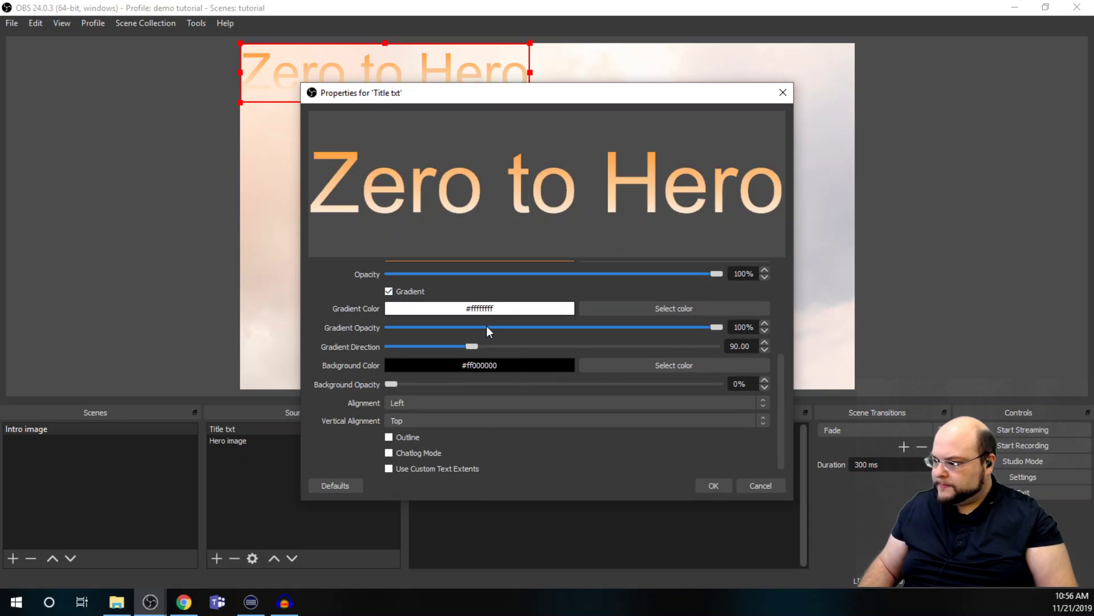
Step: Set the gradient colour to light grey #dadada at about 88% opacity and save
{"action": "left_click", "coordinate": [625, 303]}
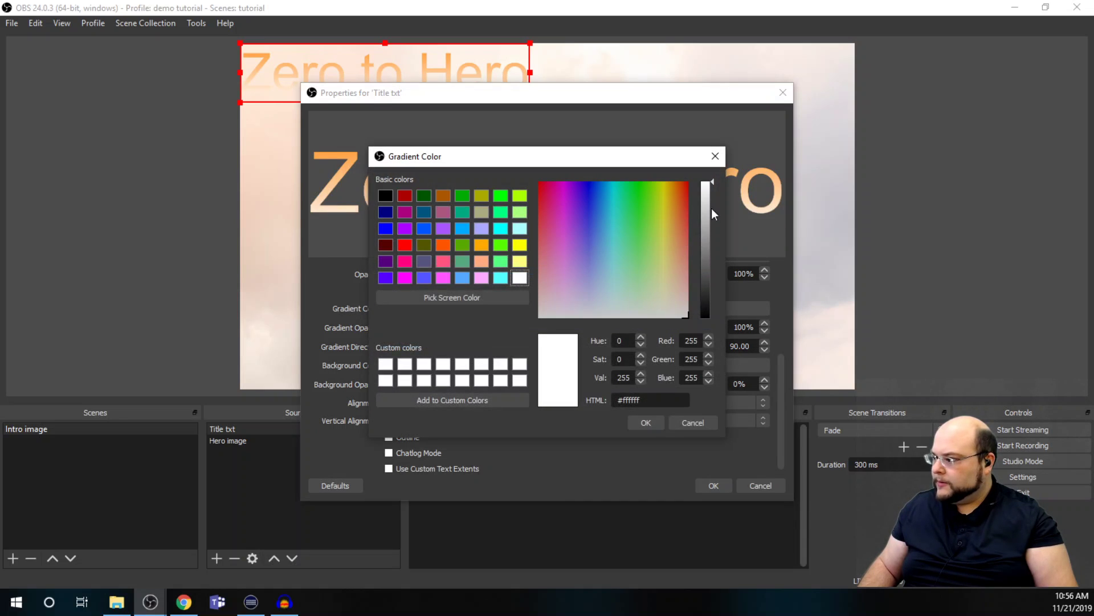
{"action": "mouse_move", "coordinate": [712, 207]}
{"action": "left_mouse_down"}
{"action": "mouse_move", "coordinate": [710, 190]}
{"action": "mouse_move", "coordinate": [715, 220]}
{"action": "left_mouse_up"}
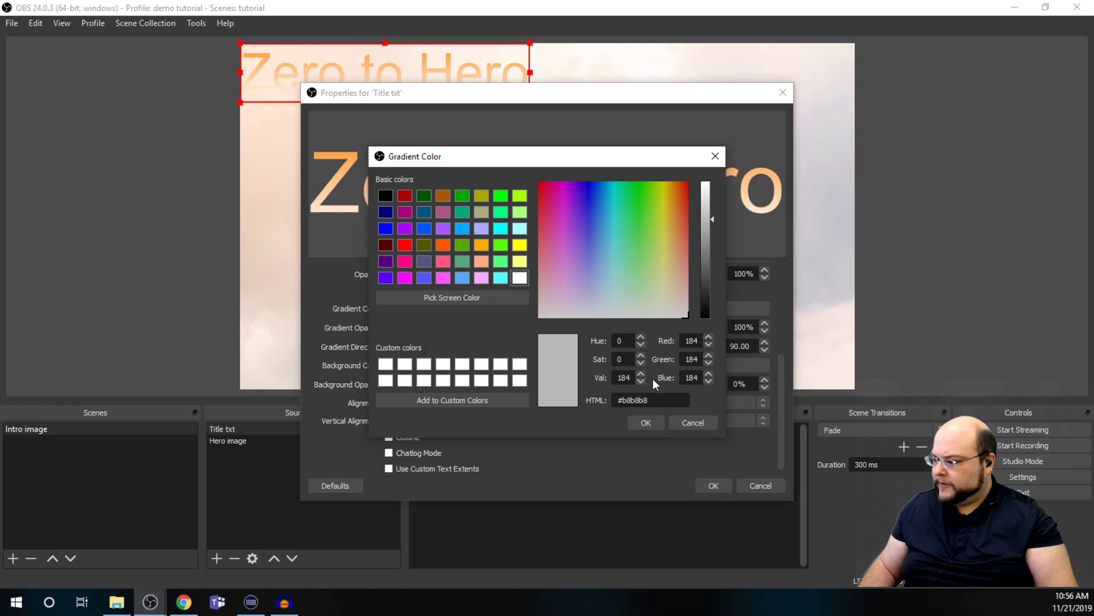
{"action": "left_click", "coordinate": [647, 422]}
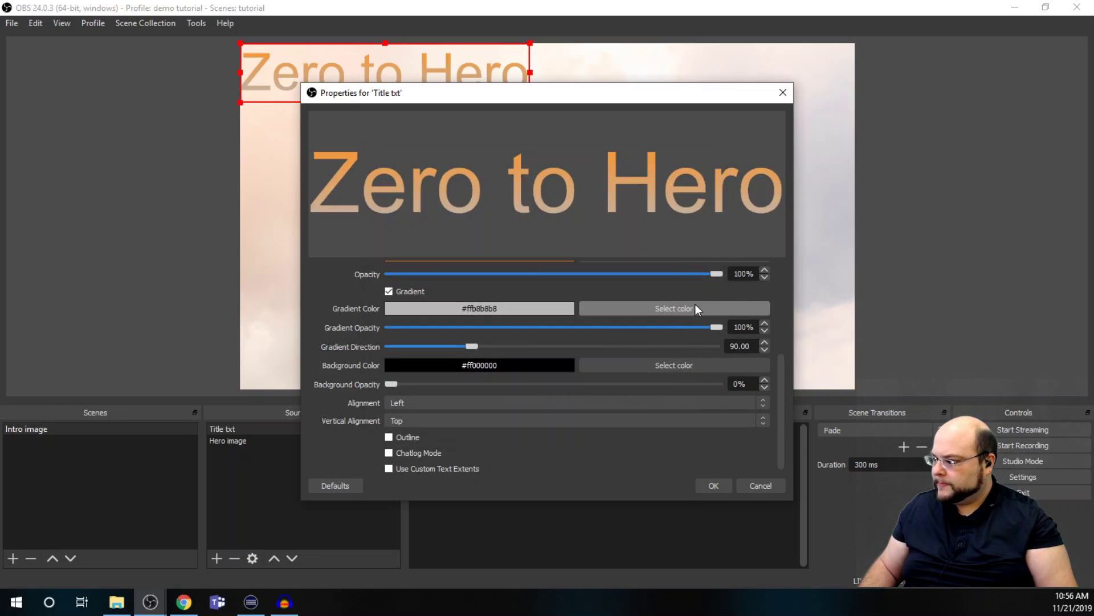
{"action": "left_click", "coordinate": [662, 307]}
{"action": "left_click_drag", "start_coordinate": [709, 220], "coordinate": [710, 201]}
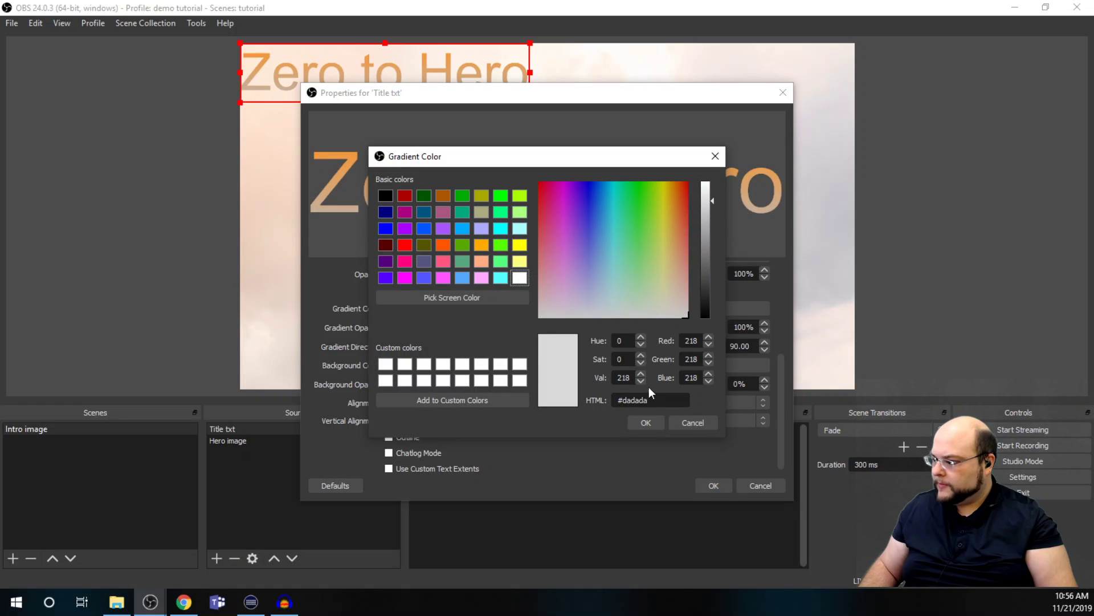
{"action": "left_click", "coordinate": [646, 423]}
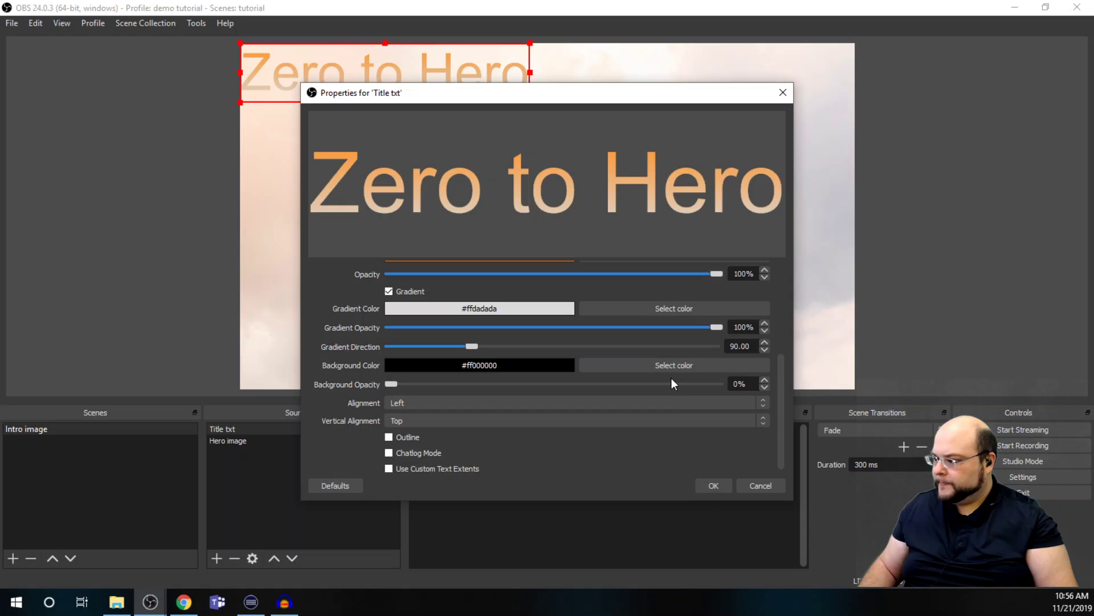
{"action": "left_click_drag", "start_coordinate": [708, 327], "coordinate": [666, 299]}
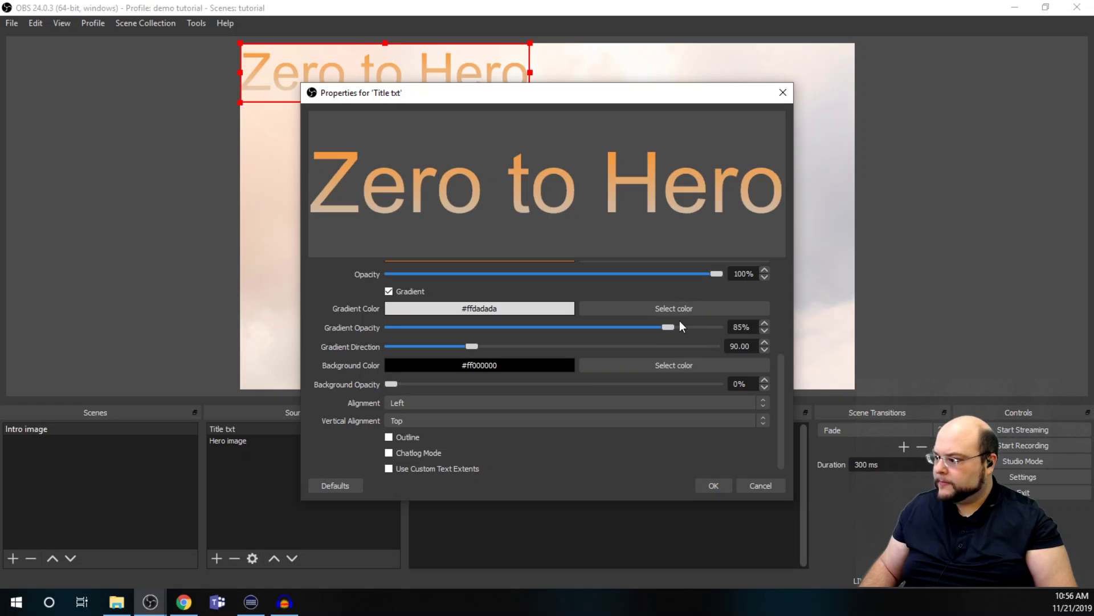
{"action": "left_click", "coordinate": [713, 485]}
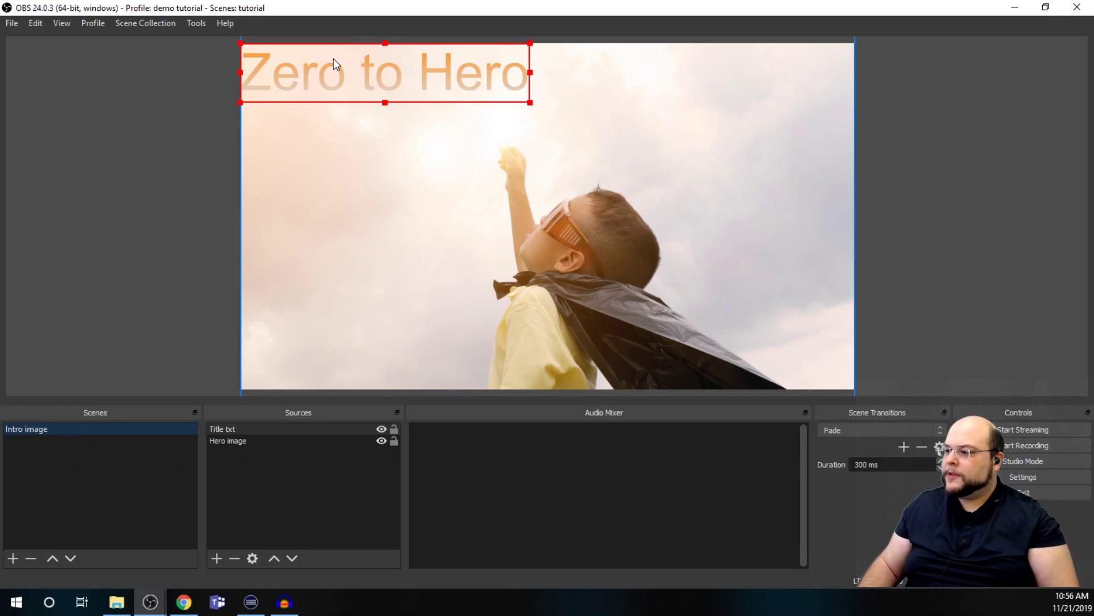
Step: Move the Zero to Hero title to the top centre of the hero image
{"action": "left_click_drag", "start_coordinate": [355, 72], "coordinate": [489, 98]}
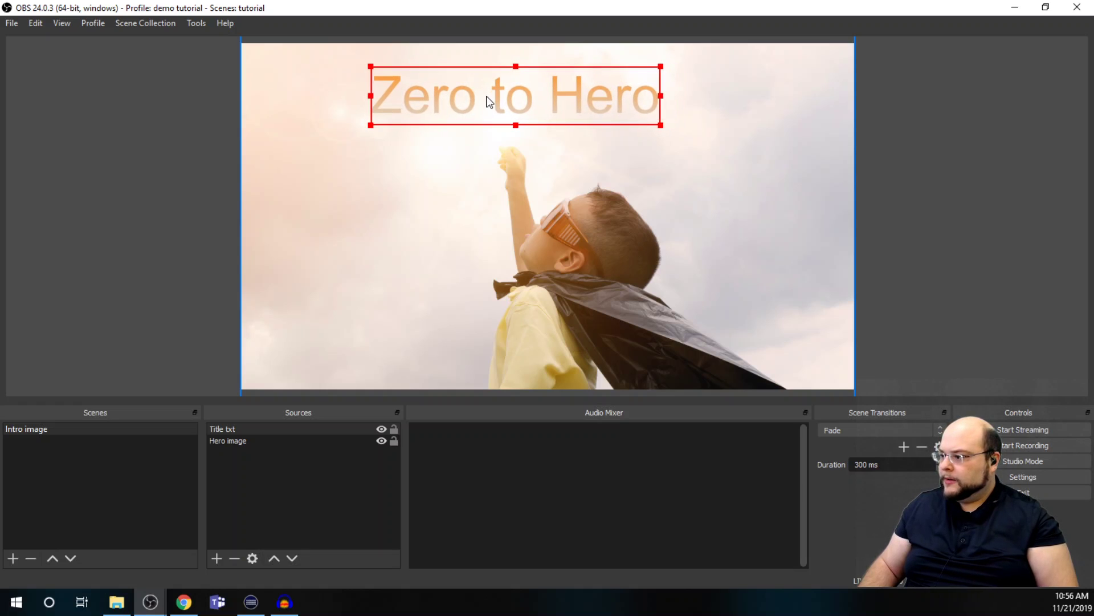
{"action": "right_click", "coordinate": [493, 87]}
{"action": "left_click", "coordinate": [456, 101]}
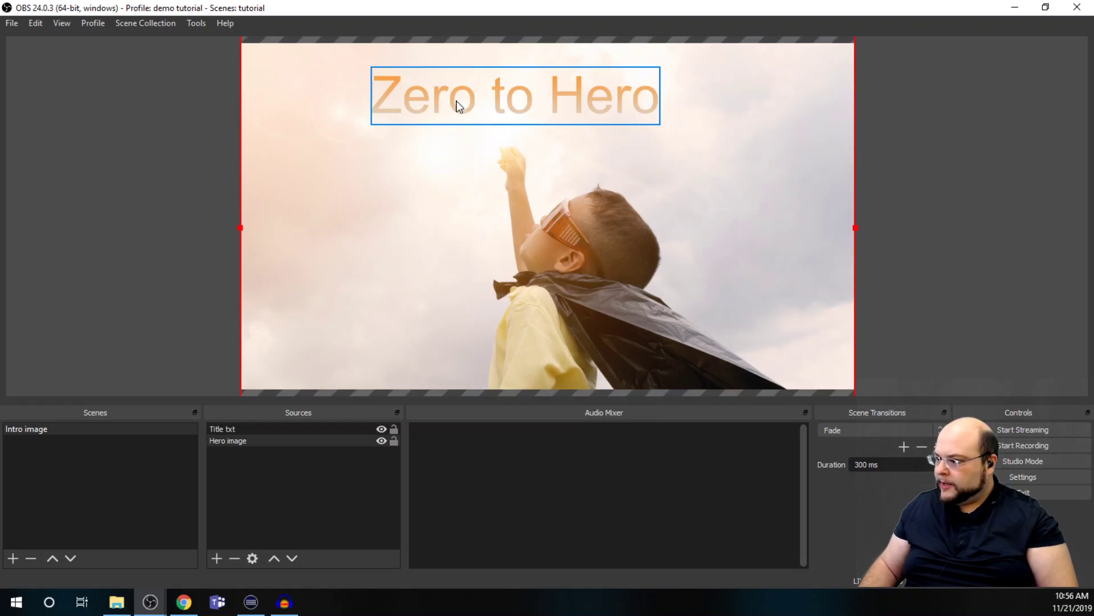
{"action": "left_click", "coordinate": [568, 140]}
{"action": "left_click", "coordinate": [229, 184]}
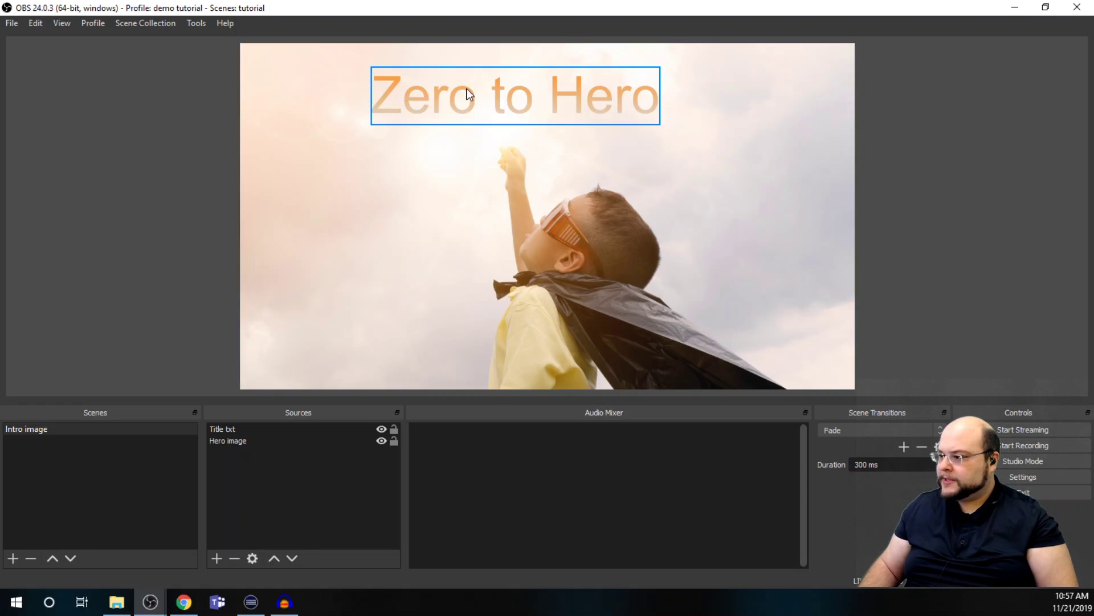
{"action": "left_click", "coordinate": [440, 94]}
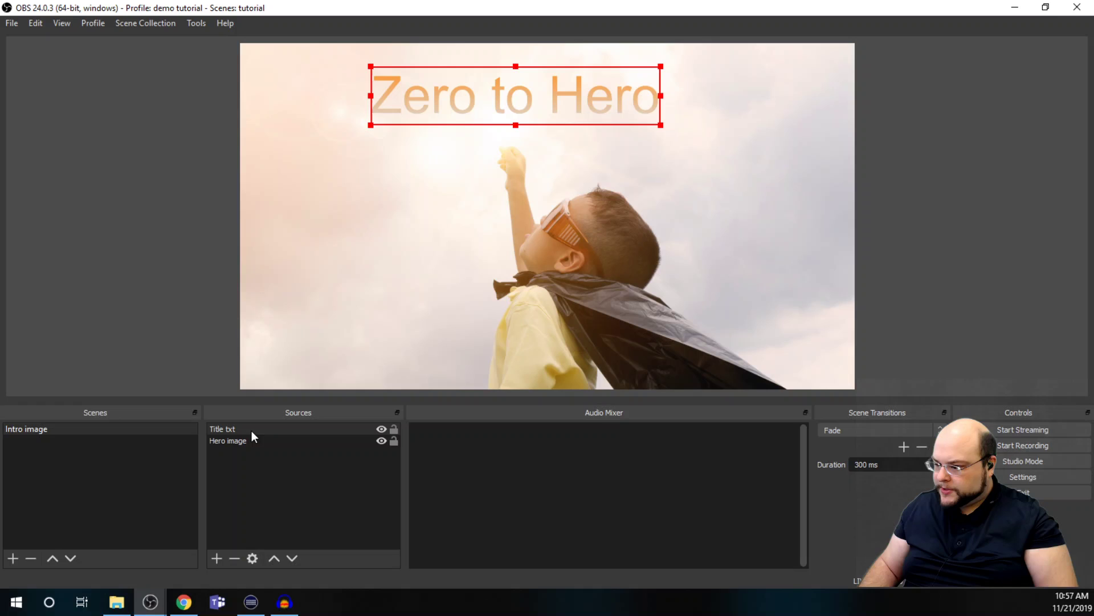
Step: Change the Title txt text to 'Zero To Hero' with a capital T
{"action": "right_click", "coordinate": [395, 86]}
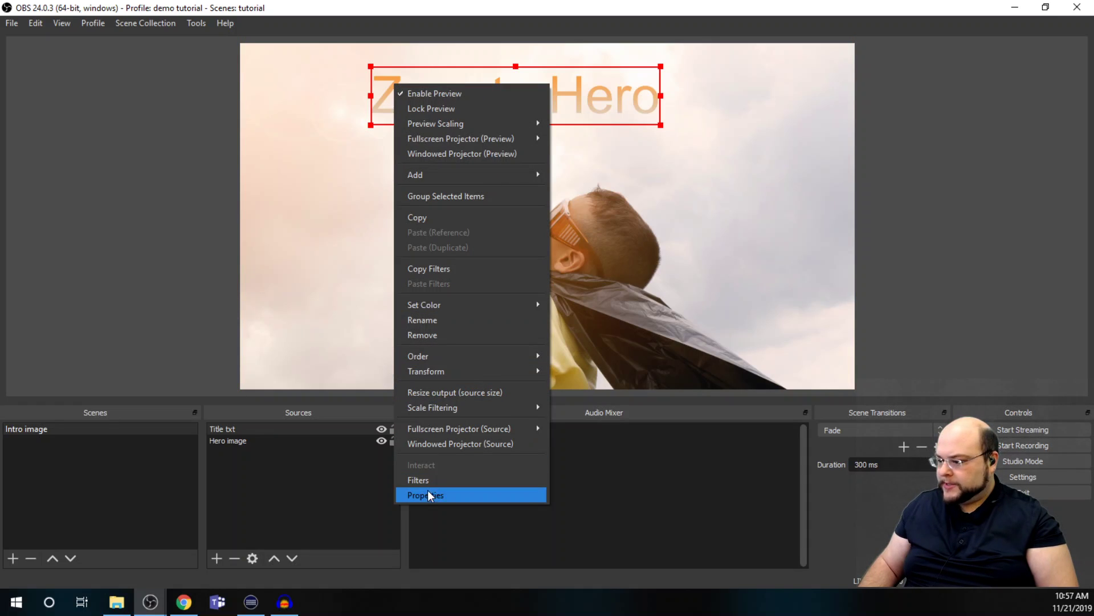
{"action": "left_click", "coordinate": [248, 429]}
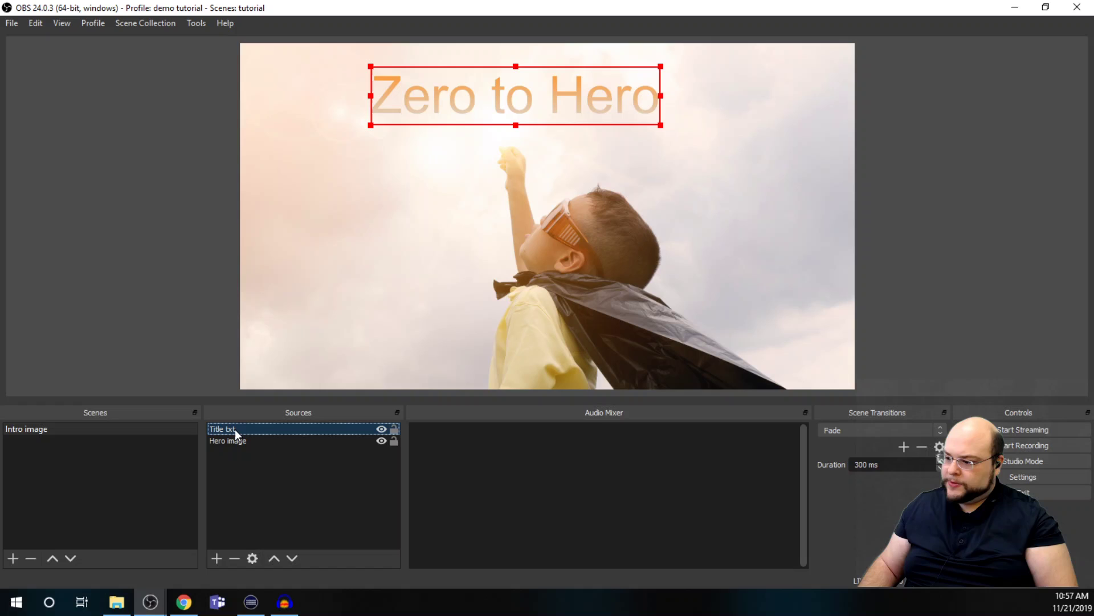
{"action": "right_click", "coordinate": [234, 426]}
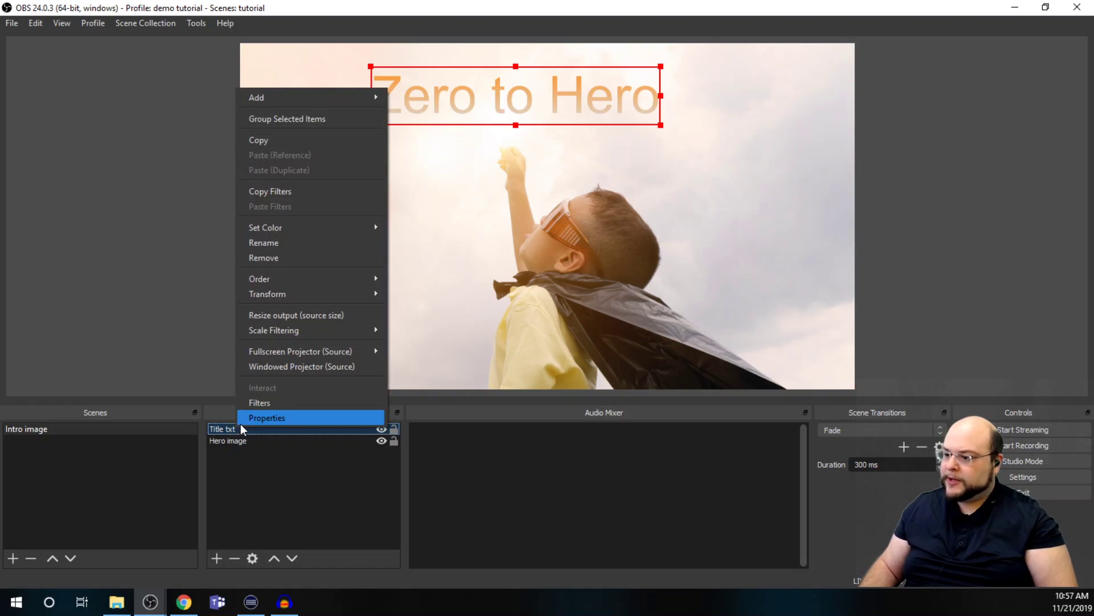
{"action": "left_click", "coordinate": [296, 416]}
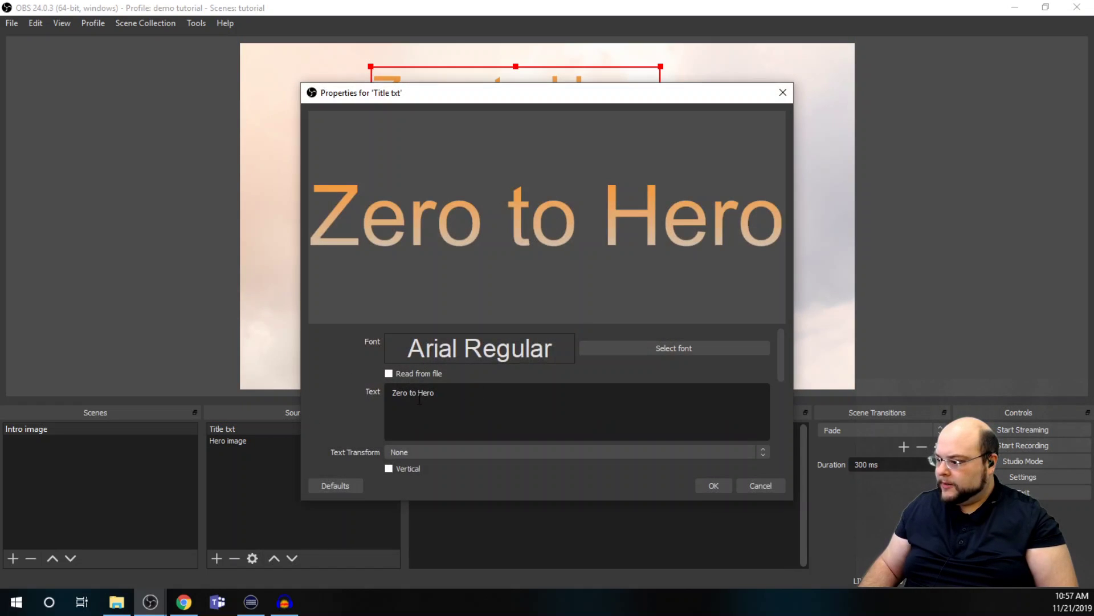
{"action": "left_click", "coordinate": [411, 393]}
{"action": "key", "text": "BackSpace"}
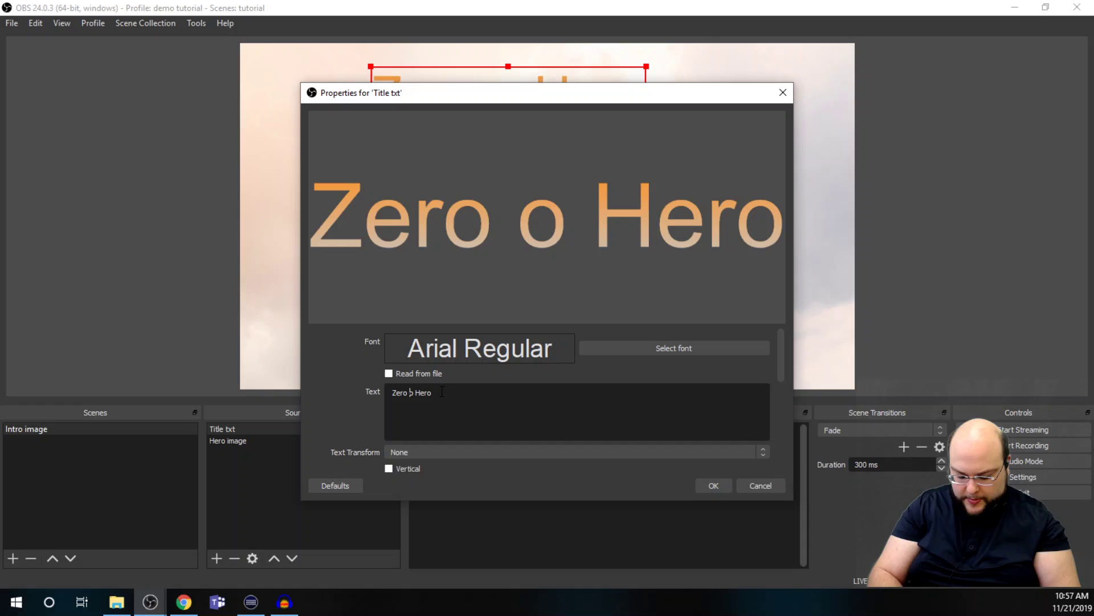
{"action": "type", "text": "T"}
{"action": "left_click", "coordinate": [723, 487]}
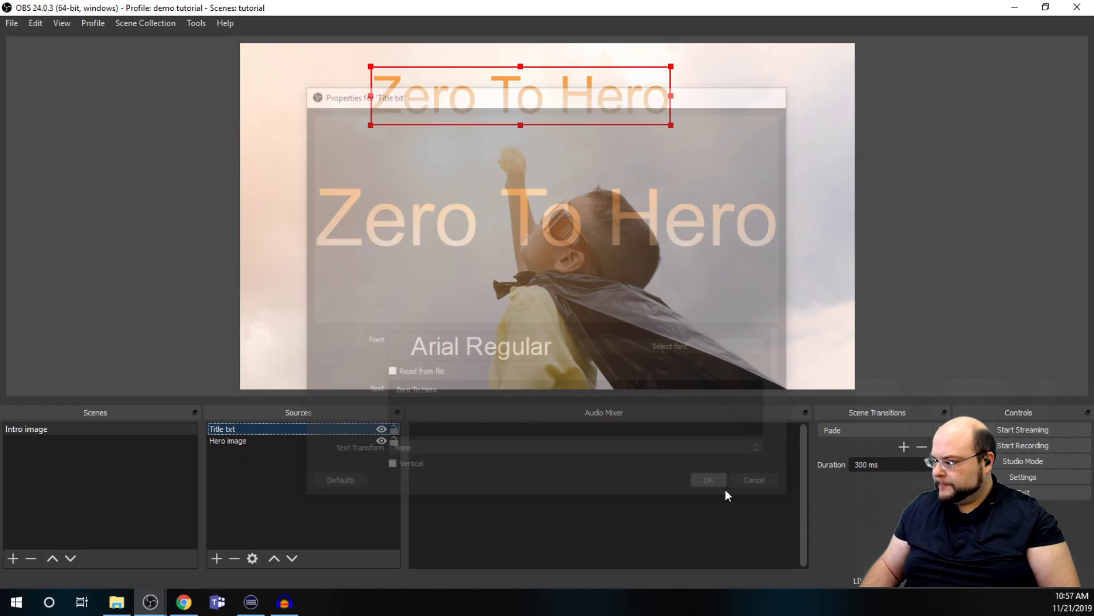
Step: Nudge the title slightly up and left, then reselect the Intro image scene
{"action": "left_click_drag", "start_coordinate": [578, 96], "coordinate": [573, 95]}
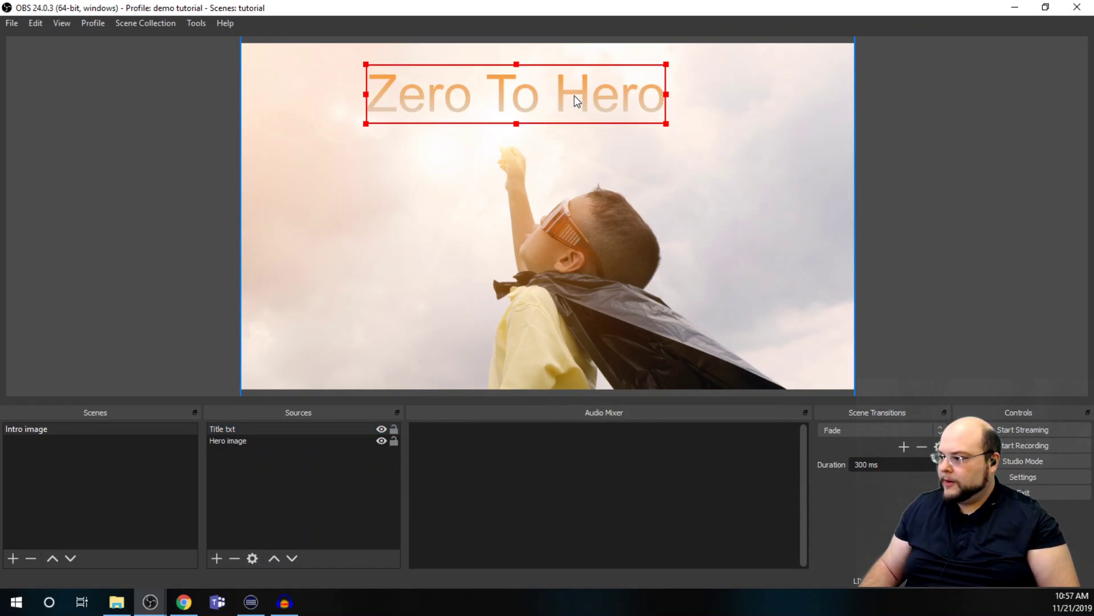
{"action": "left_click", "coordinate": [318, 371]}
{"action": "left_click", "coordinate": [83, 489]}
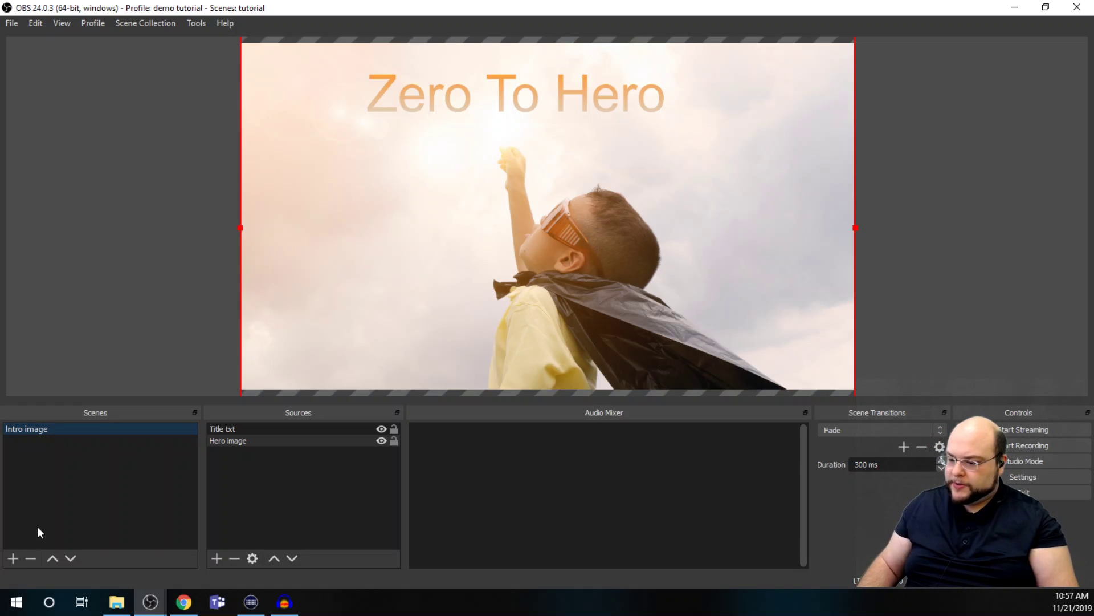
Step: Add a second scene called 'Desktop1' below Intro image
{"action": "left_click", "coordinate": [12, 559]}
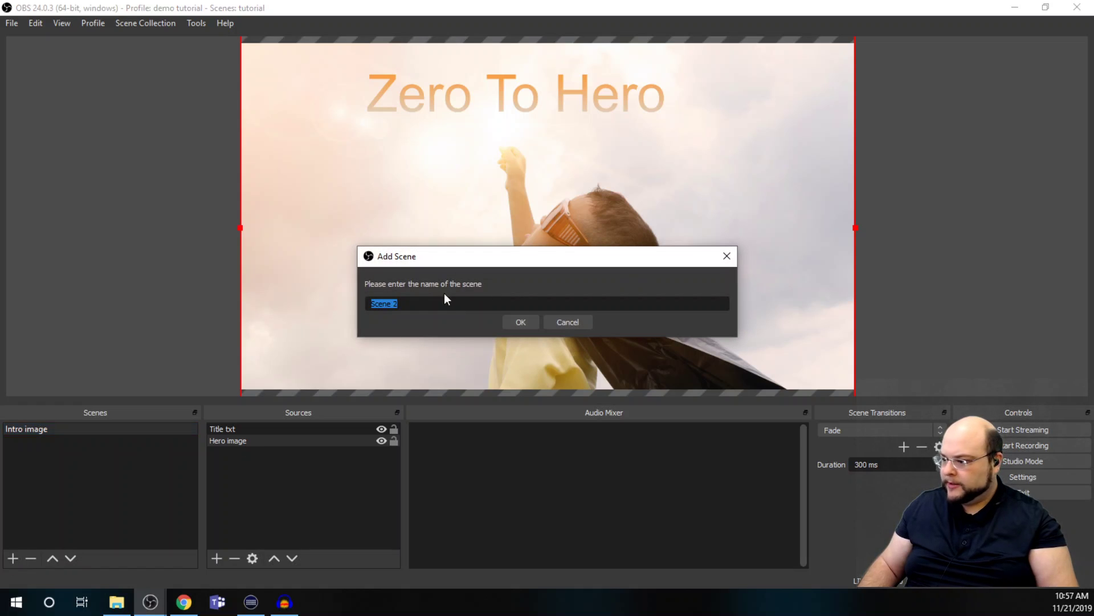
{"action": "type", "text": "Desktop"}
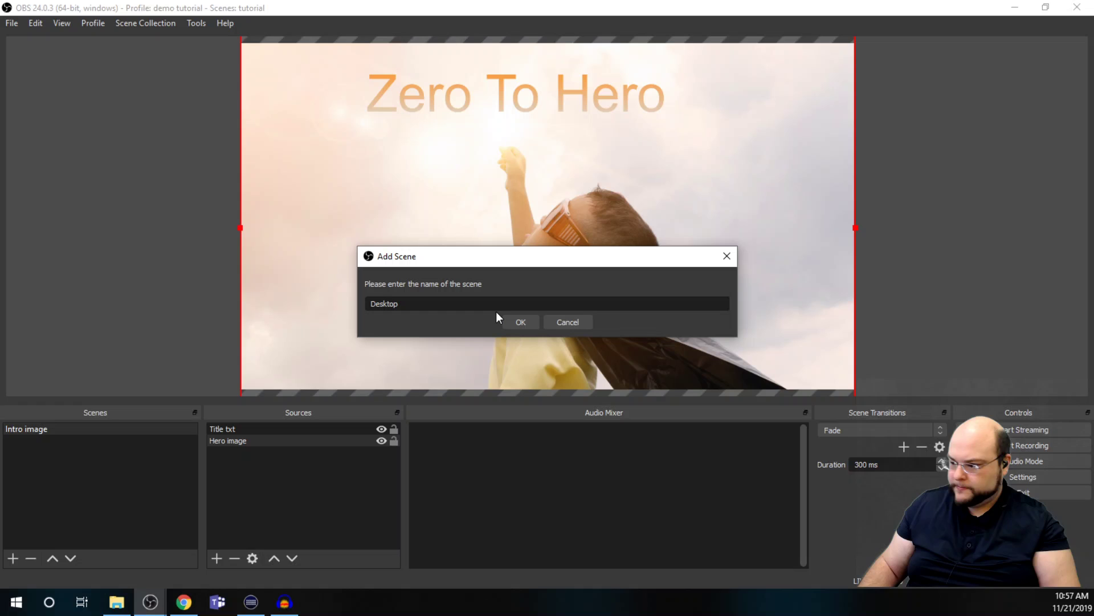
{"action": "type", "text": "1"}
{"action": "left_click", "coordinate": [526, 322]}
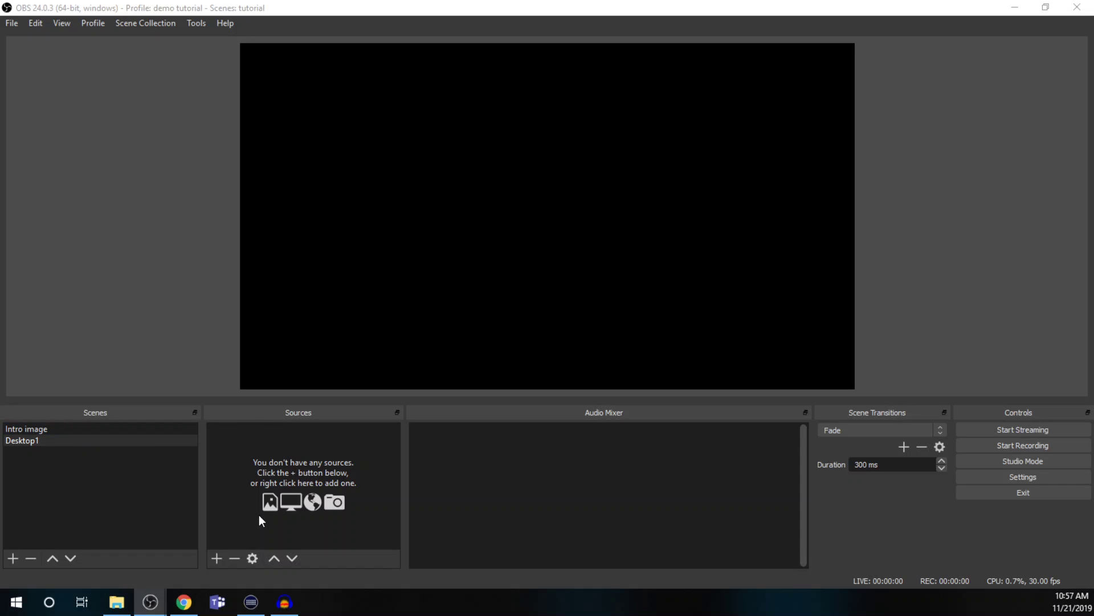
Step: Add a Display Capture source to Desktop1, capturing Display 2 at 1600x900 with the cursor shown
{"action": "left_click", "coordinate": [216, 559]}
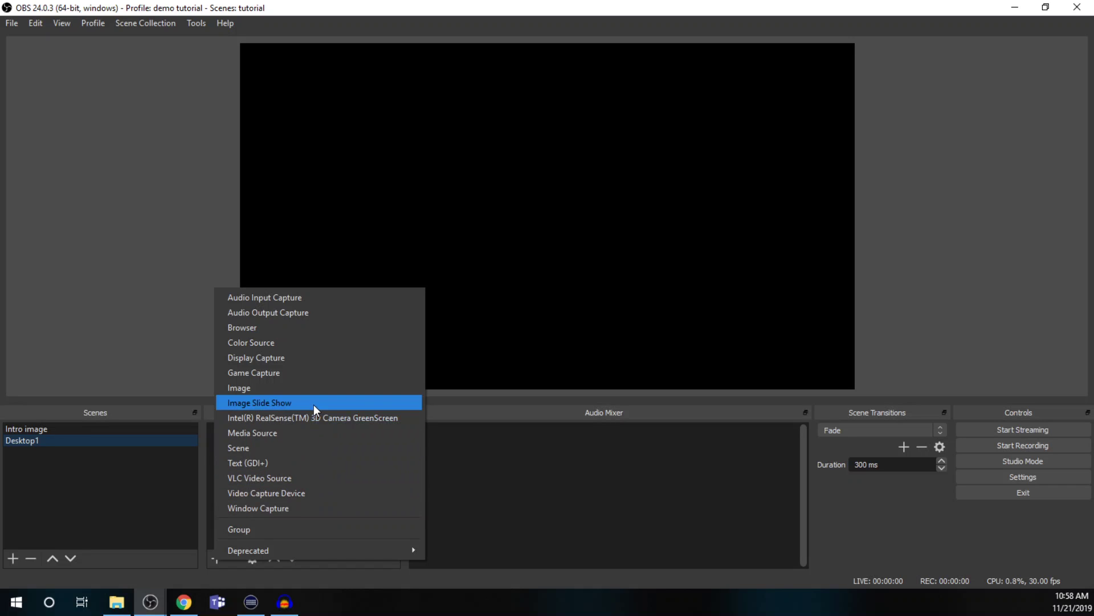
{"action": "left_click", "coordinate": [313, 356]}
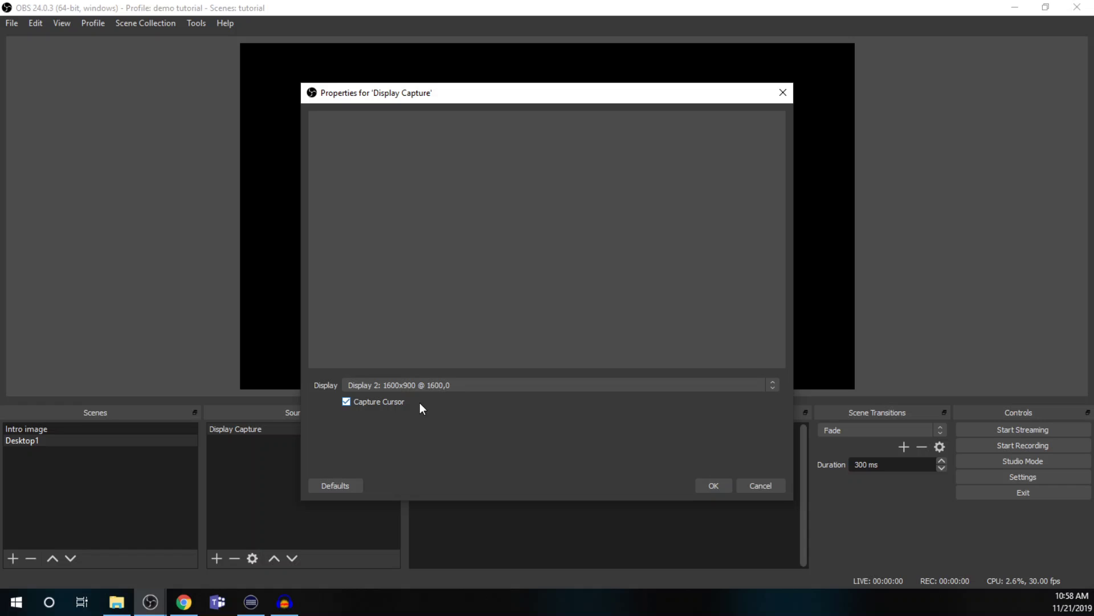
{"action": "left_click_drag", "start_coordinate": [473, 98], "coordinate": [275, 140]}
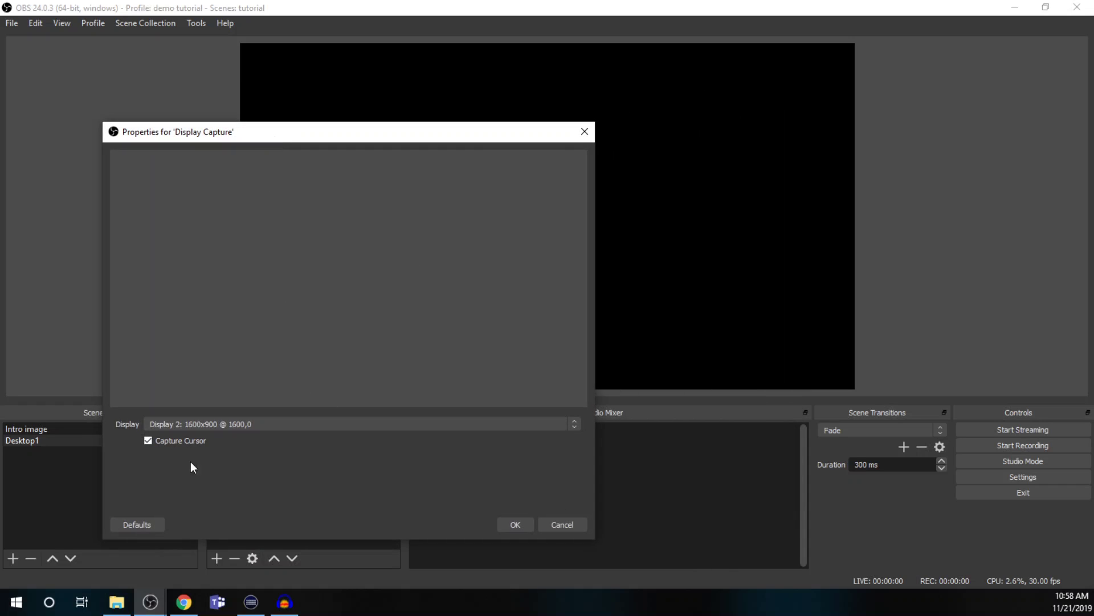
{"action": "left_click", "coordinate": [514, 524]}
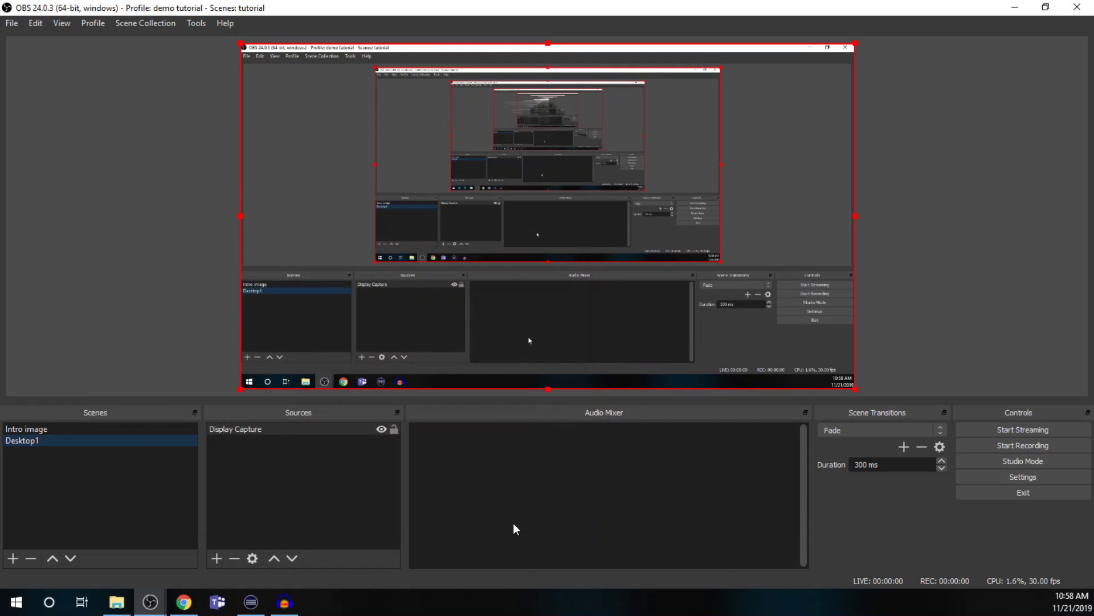
{"action": "left_click", "coordinate": [1015, 7]}
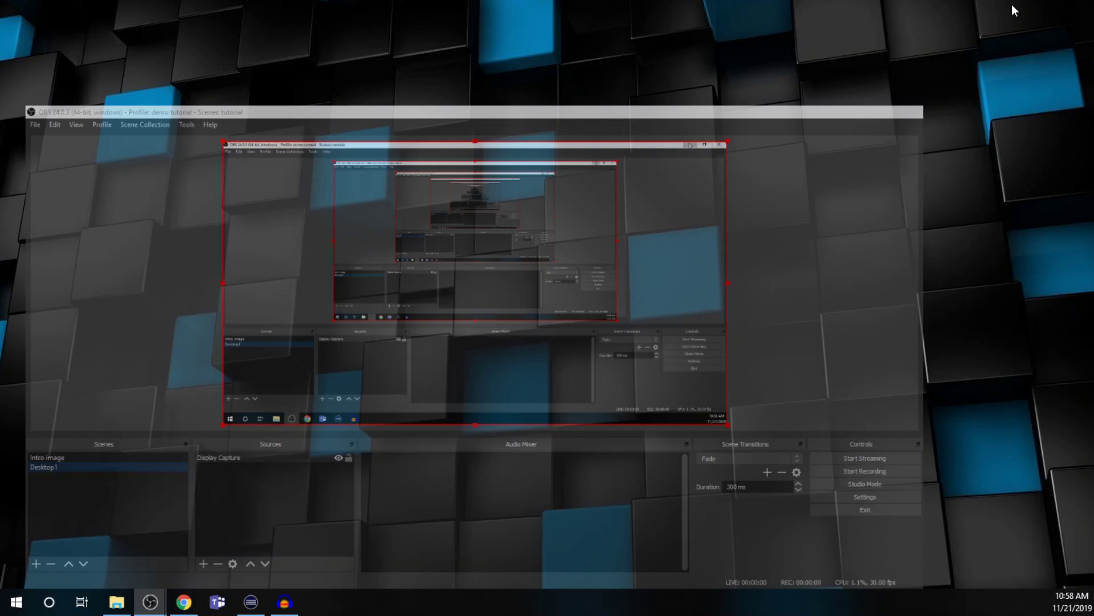
{"action": "left_click", "coordinate": [228, 539]}
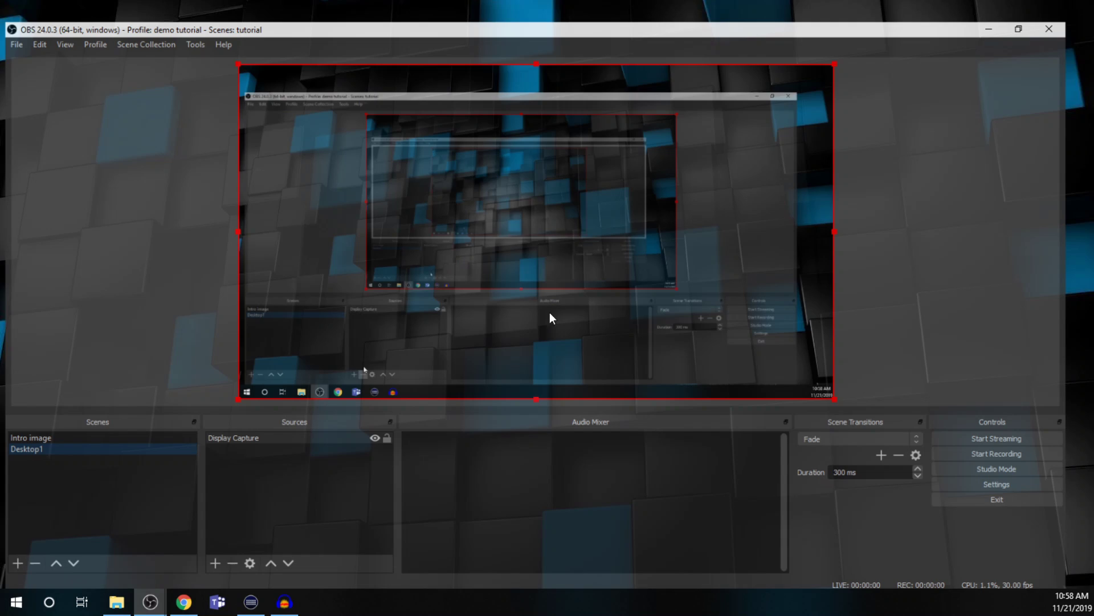
{"action": "left_click", "coordinate": [1049, 7]}
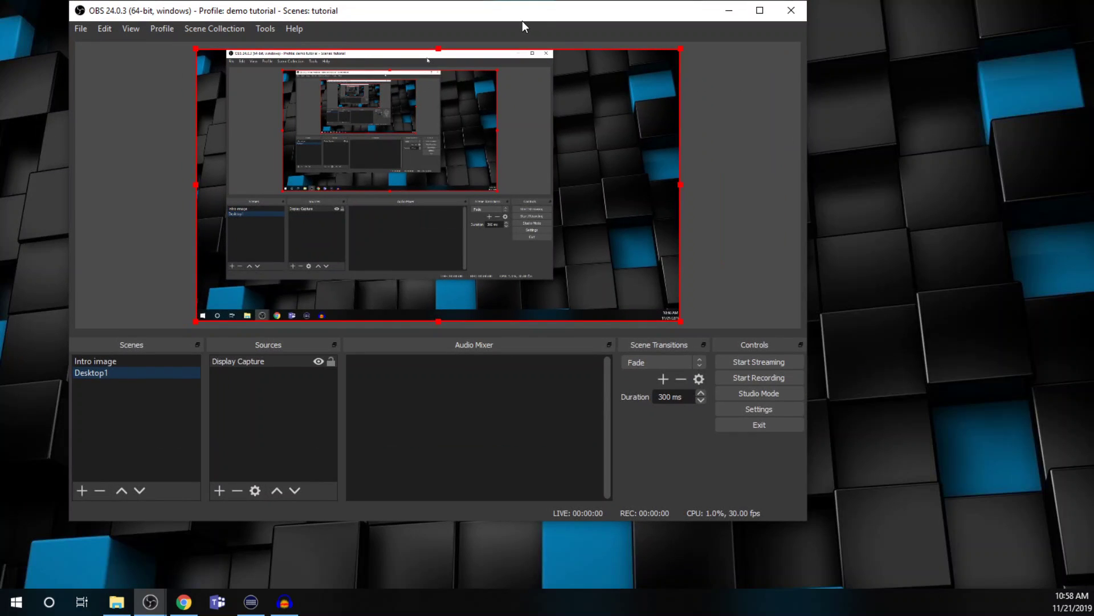
{"action": "left_click_drag", "start_coordinate": [522, 9], "coordinate": [707, 90]}
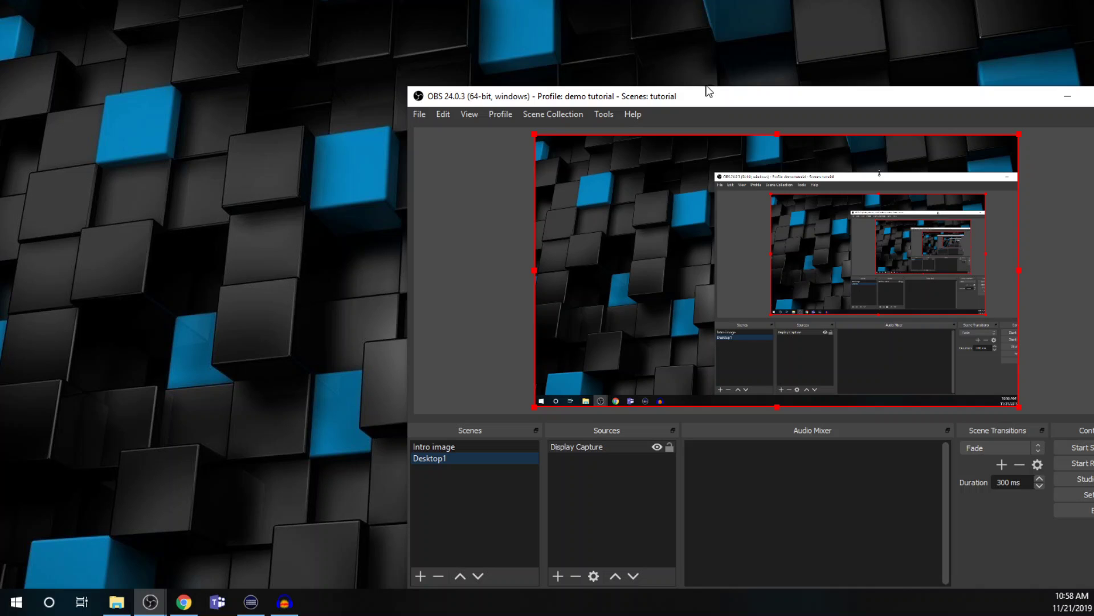
{"action": "left_click_drag", "start_coordinate": [621, 101], "coordinate": [642, 98]}
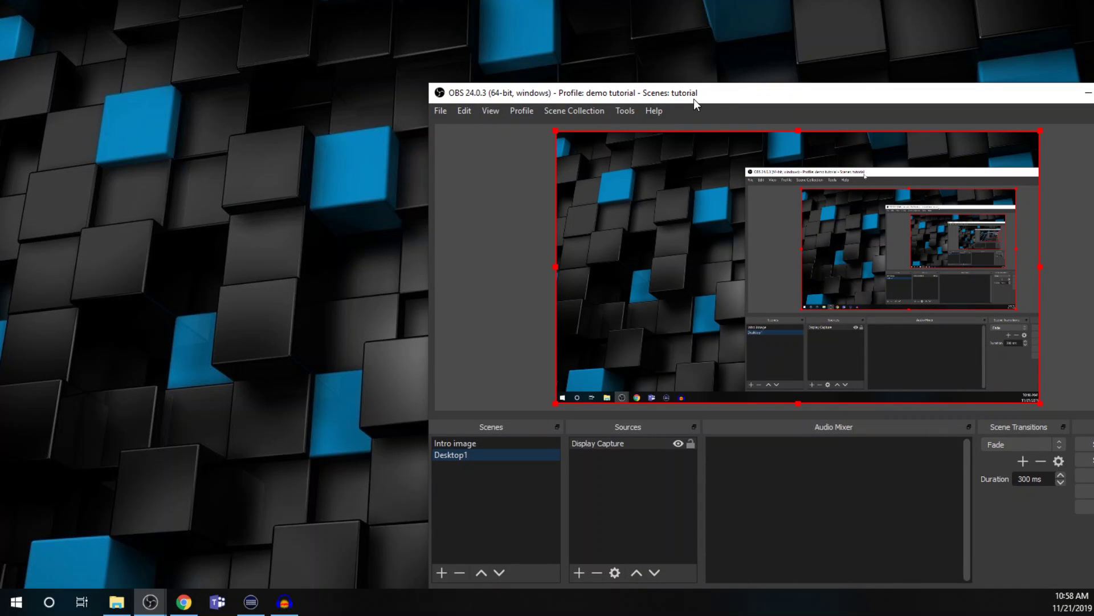
{"action": "left_click_drag", "start_coordinate": [693, 98], "coordinate": [570, 55]}
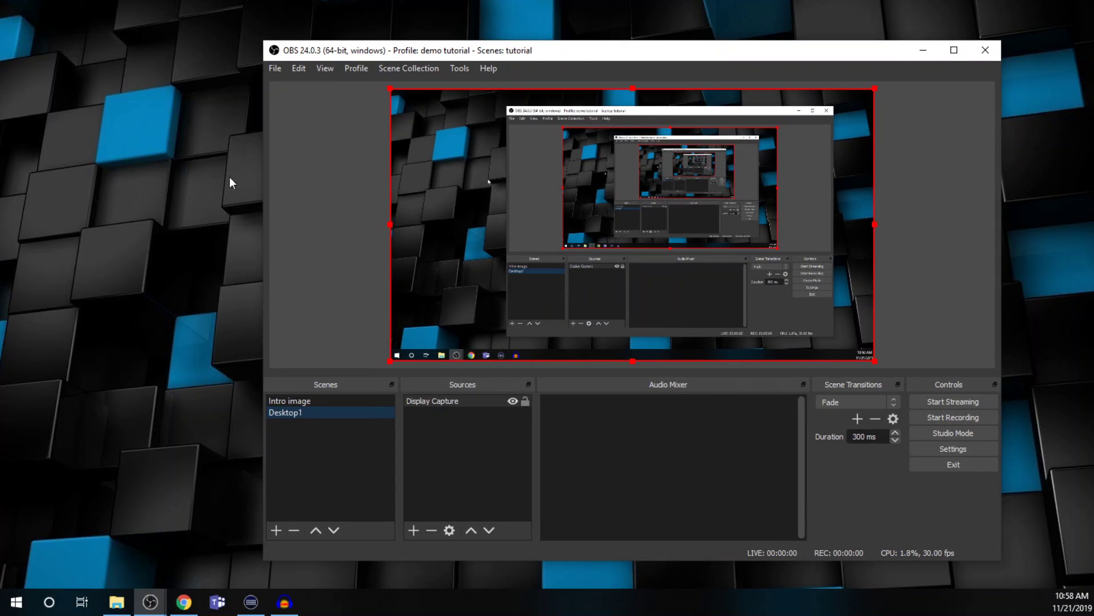
{"action": "left_click_drag", "start_coordinate": [474, 45], "coordinate": [342, 1]}
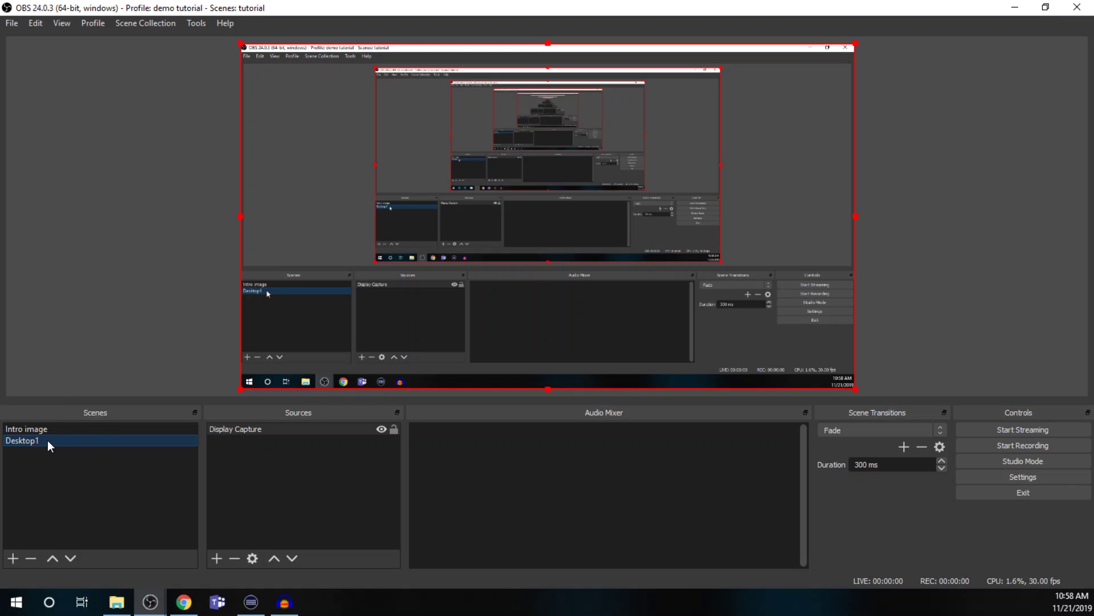
Step: Duplicate the Desktop1 scene as 'Desktop1 + cam2', keeping its Display Capture source
{"action": "right_click", "coordinate": [48, 442]}
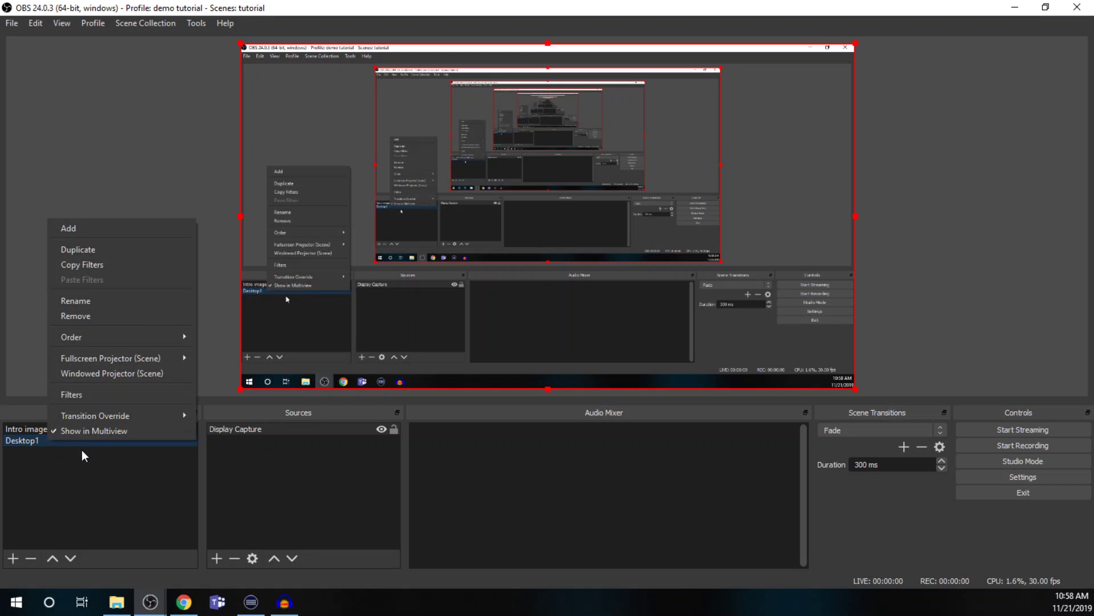
{"action": "left_click", "coordinate": [124, 249]}
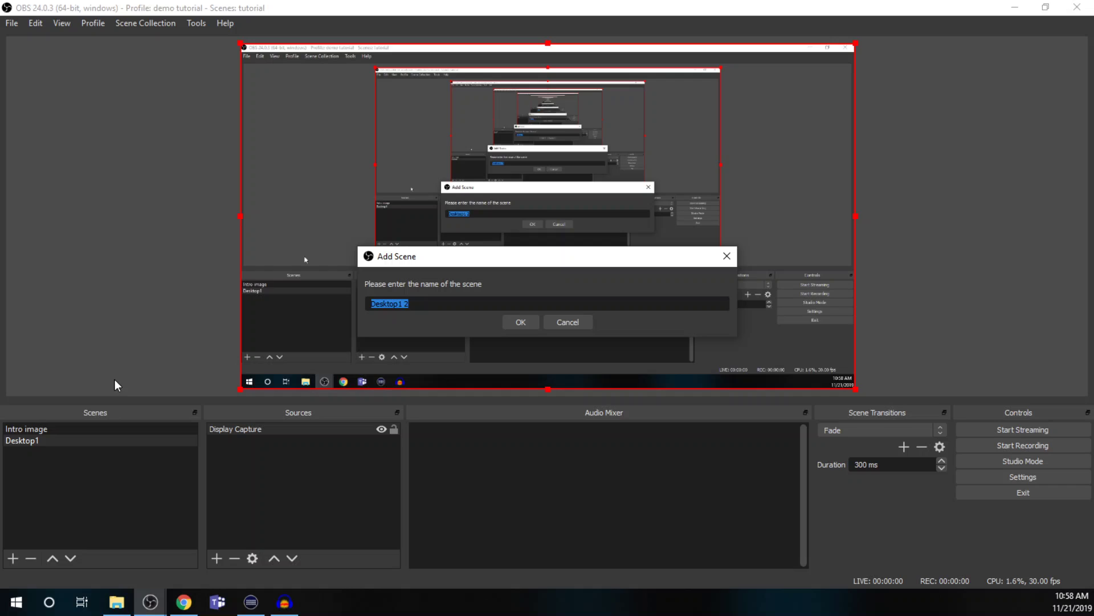
{"action": "left_click", "coordinate": [444, 305]}
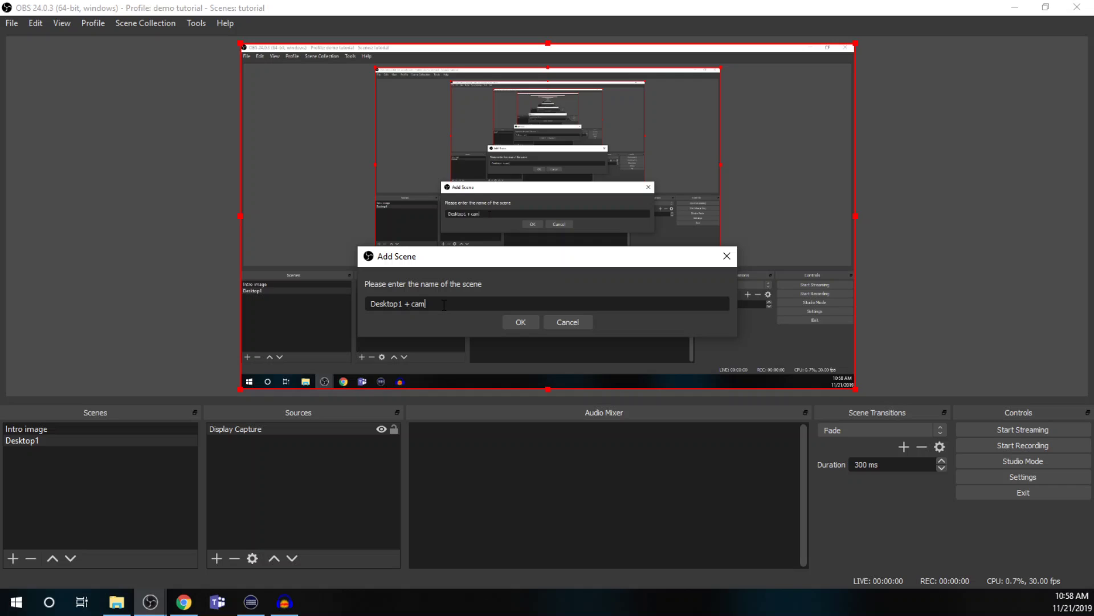
{"action": "left_click", "coordinate": [517, 323]}
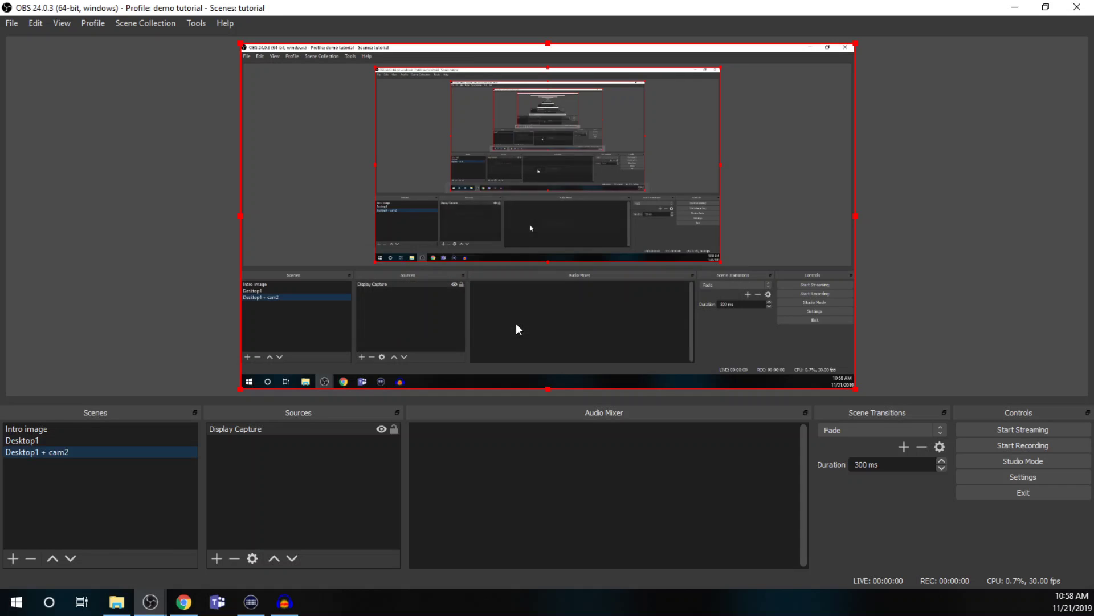
{"action": "left_click", "coordinate": [261, 469]}
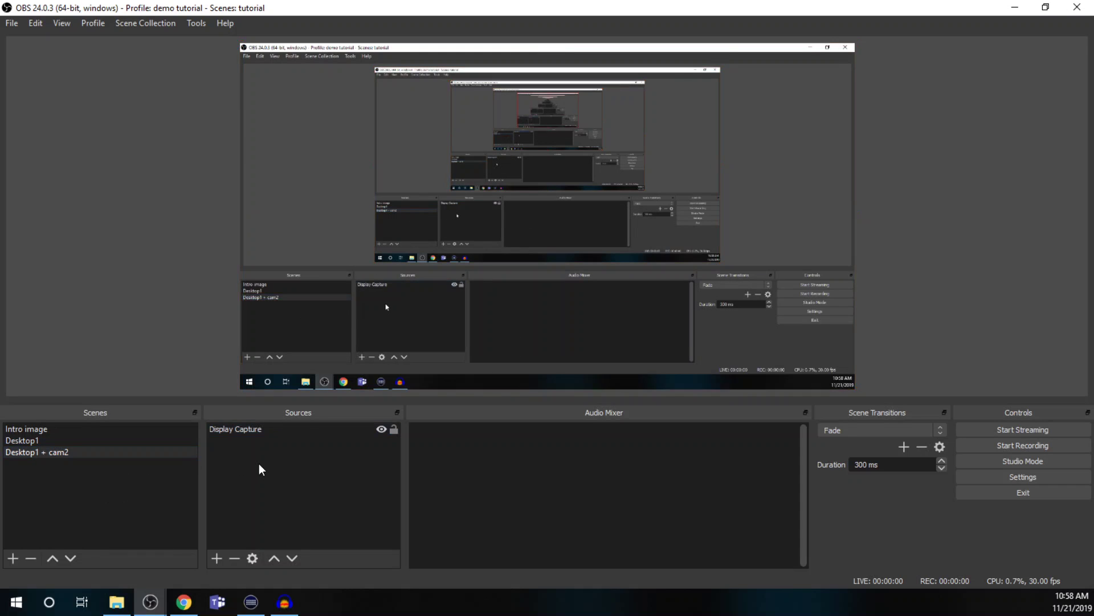
Step: Hide Display Capture and add a 'cam2' Video Capture Device using the Logitech HD Webcam C525
{"action": "left_click", "coordinate": [382, 429]}
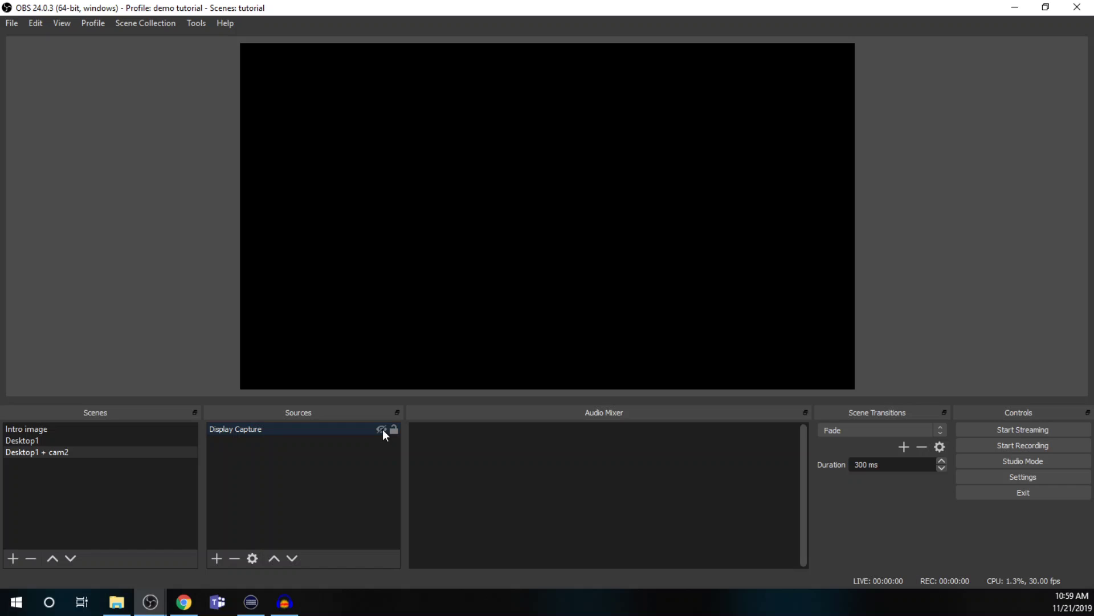
{"action": "left_click", "coordinate": [242, 432]}
{"action": "left_click", "coordinate": [217, 560]}
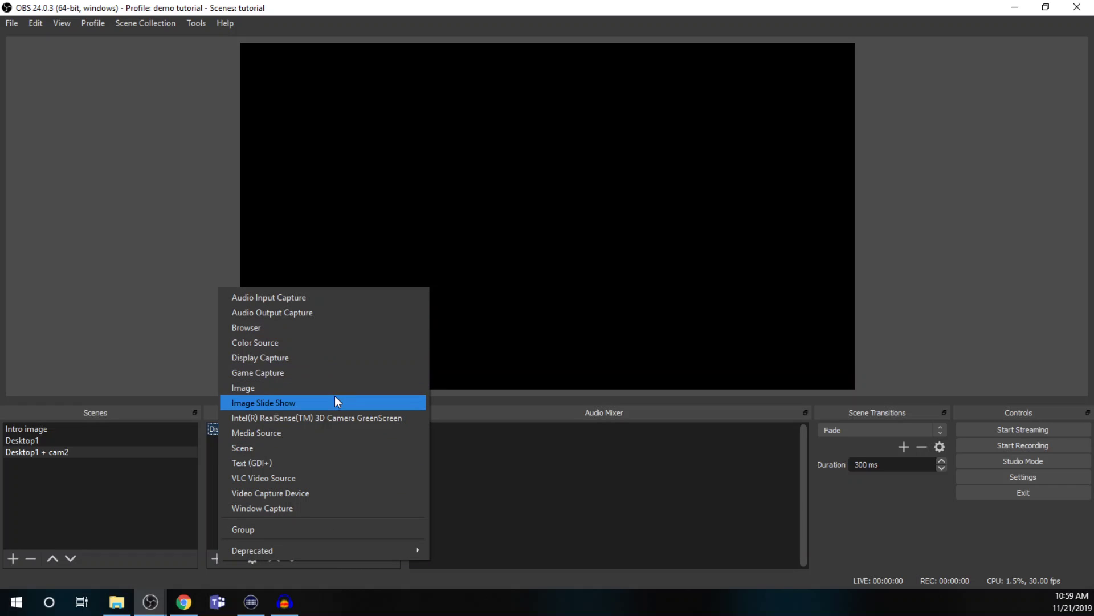
{"action": "left_click", "coordinate": [310, 493]}
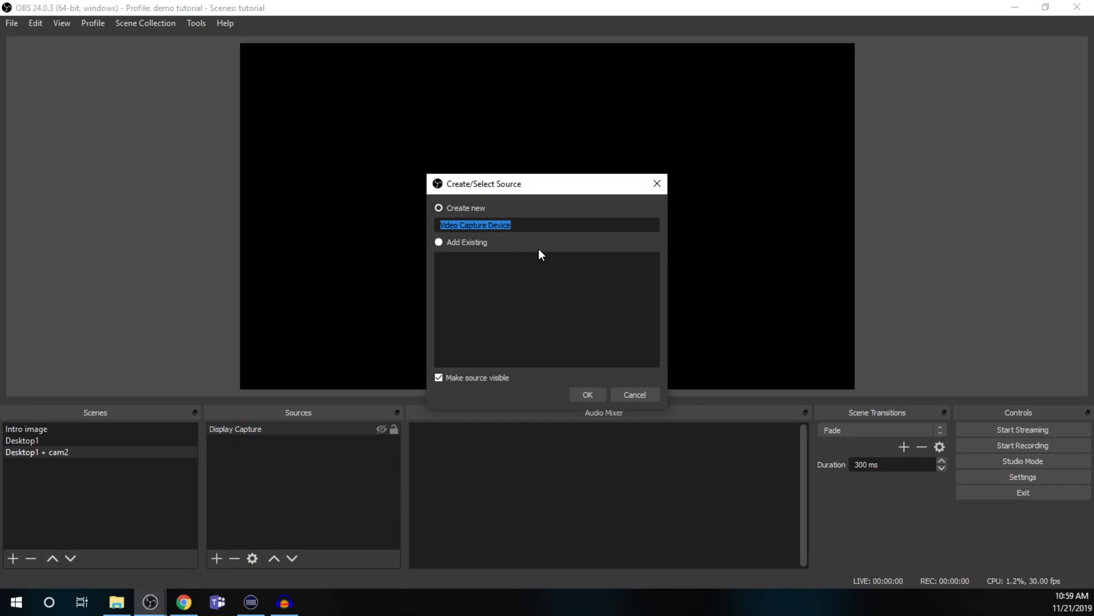
{"action": "type", "text": "cam2"}
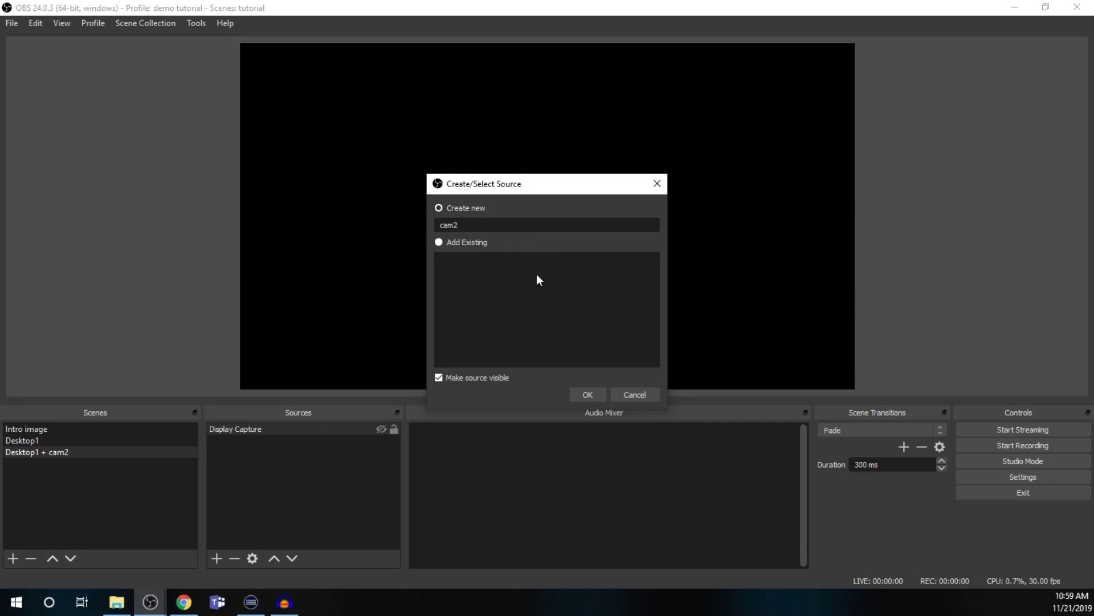
{"action": "left_click", "coordinate": [590, 391]}
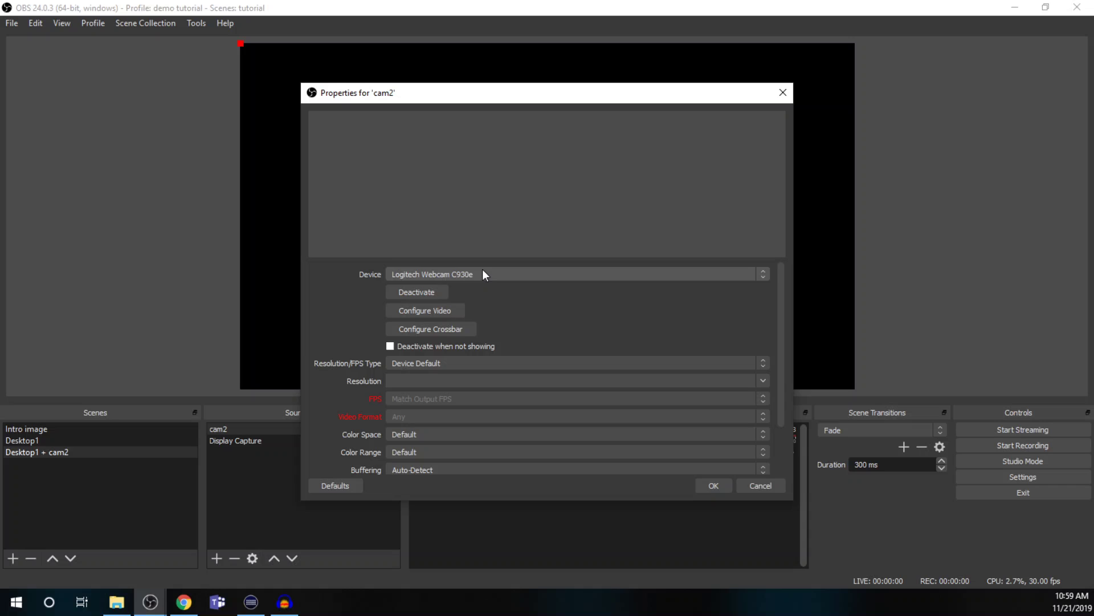
{"action": "left_click", "coordinate": [482, 274]}
{"action": "left_click", "coordinate": [486, 294]}
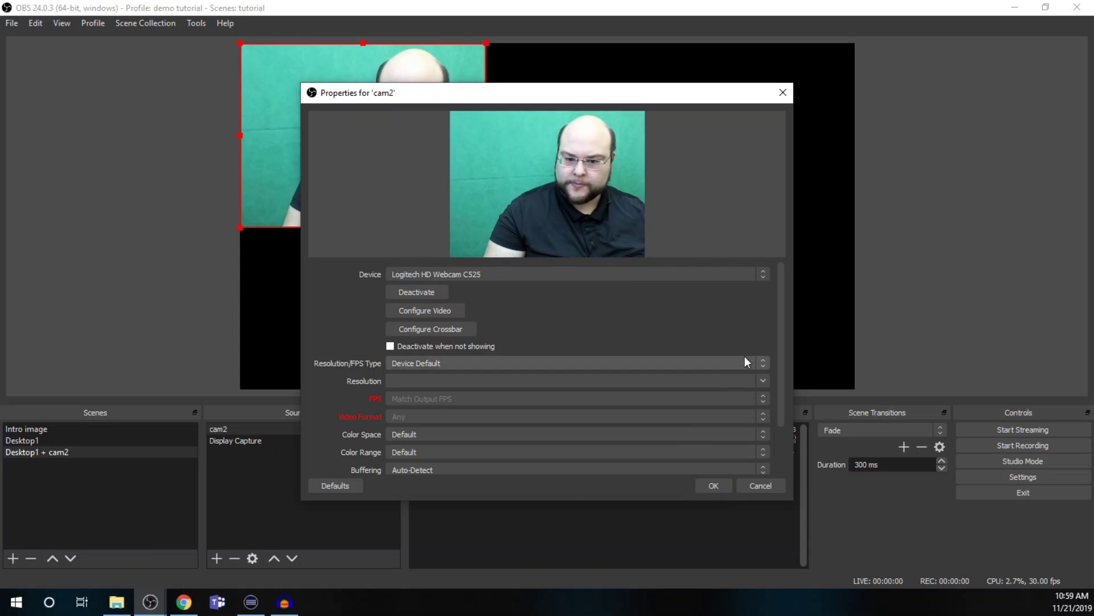
{"action": "left_click", "coordinate": [717, 484]}
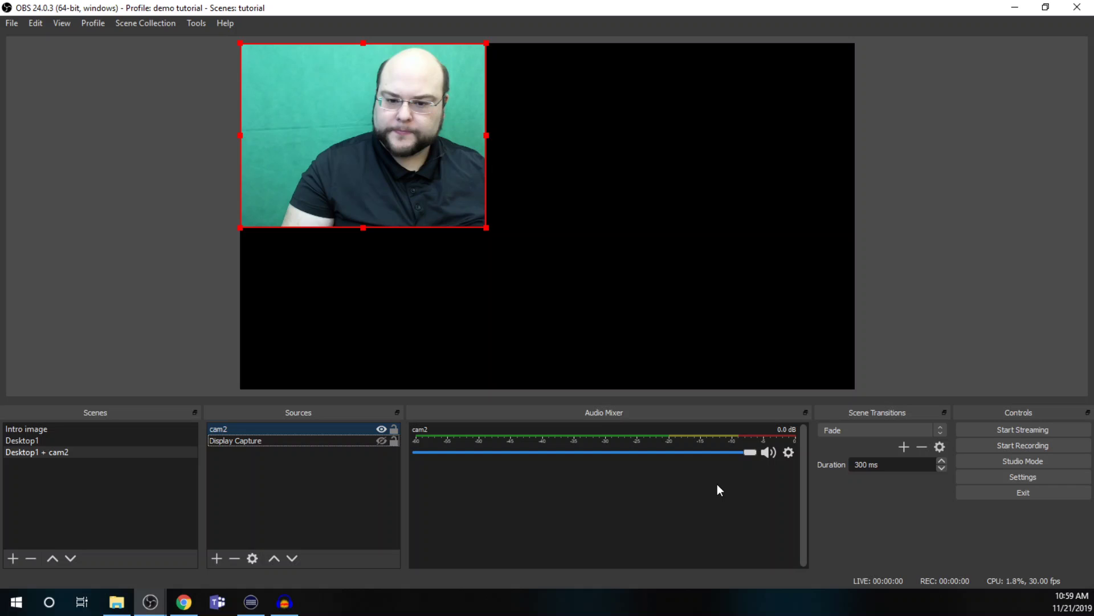
Step: Drag the cam2 webcam feed into the bottom-right corner of the canvas and shrink it slightly
{"action": "left_click_drag", "start_coordinate": [358, 125], "coordinate": [539, 221]}
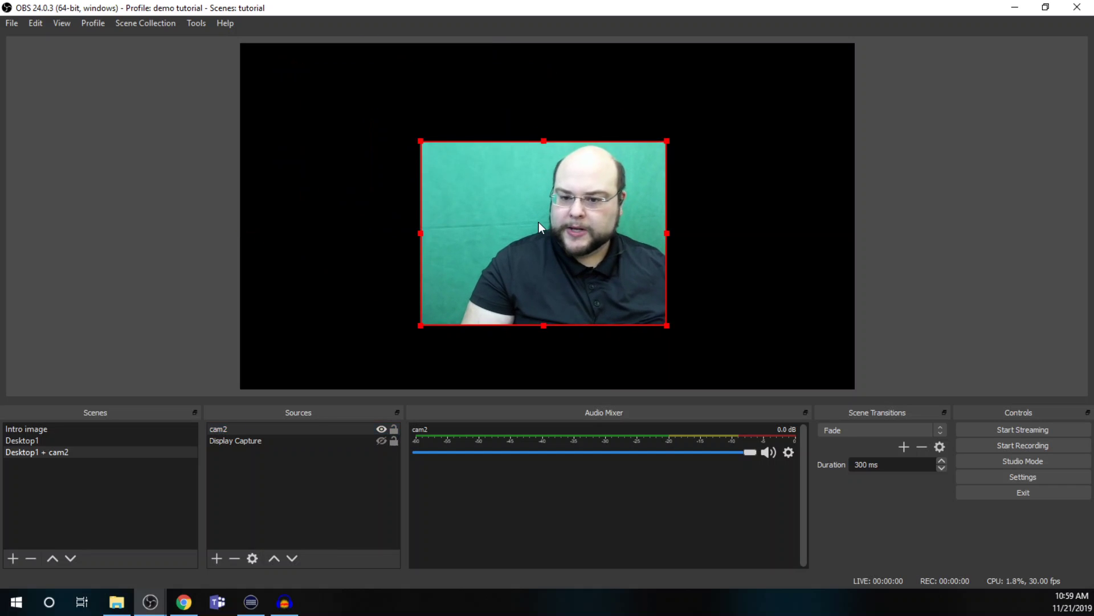
{"action": "left_click_drag", "start_coordinate": [459, 240], "coordinate": [534, 232]}
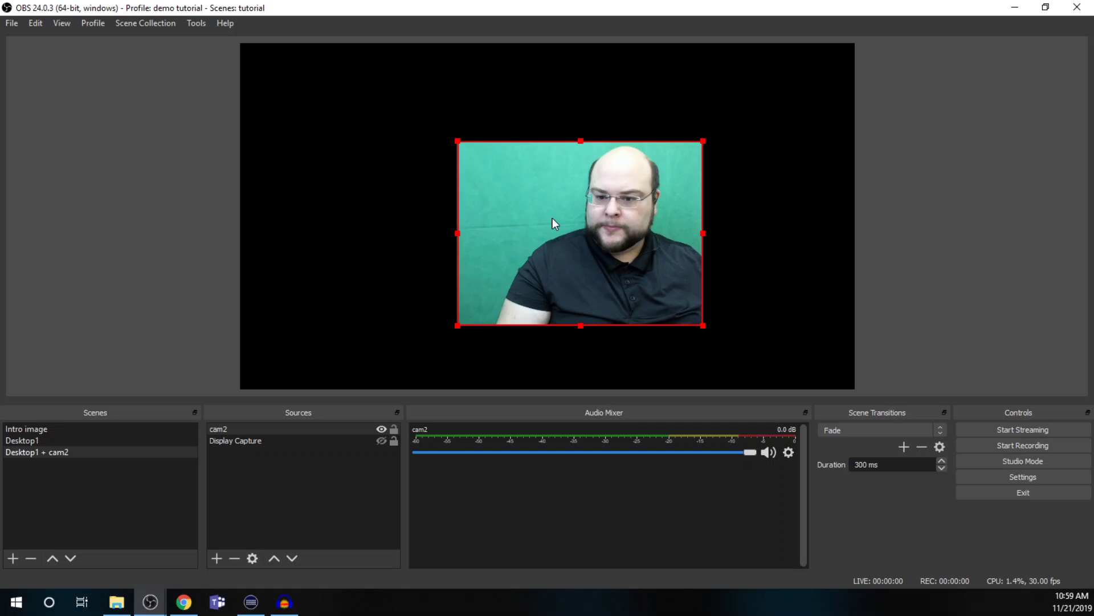
{"action": "left_click_drag", "start_coordinate": [553, 217], "coordinate": [708, 279]}
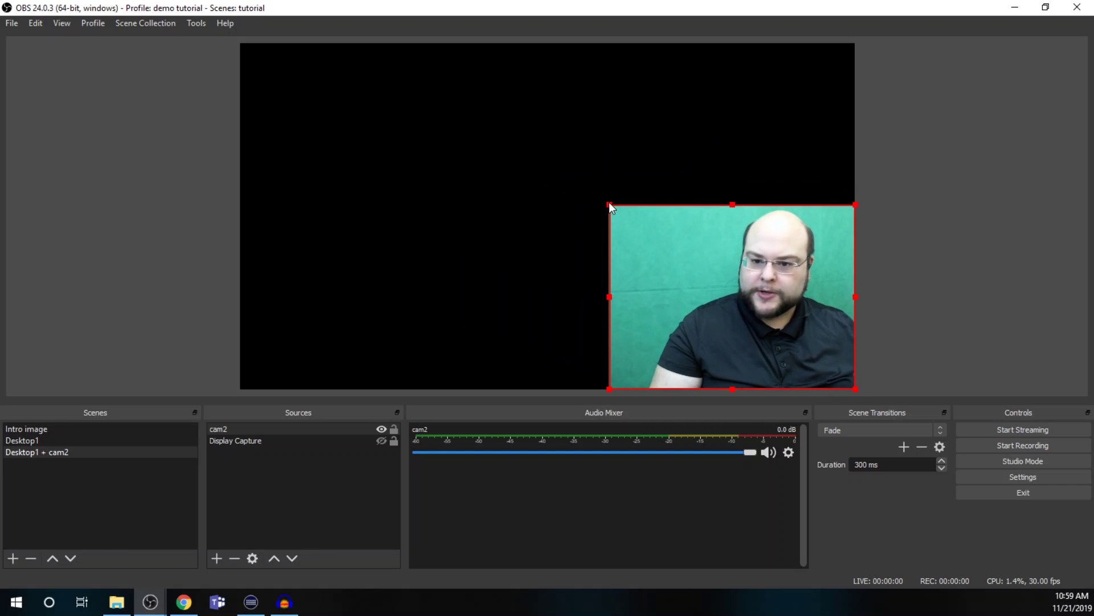
{"action": "left_click_drag", "start_coordinate": [609, 204], "coordinate": [611, 252]}
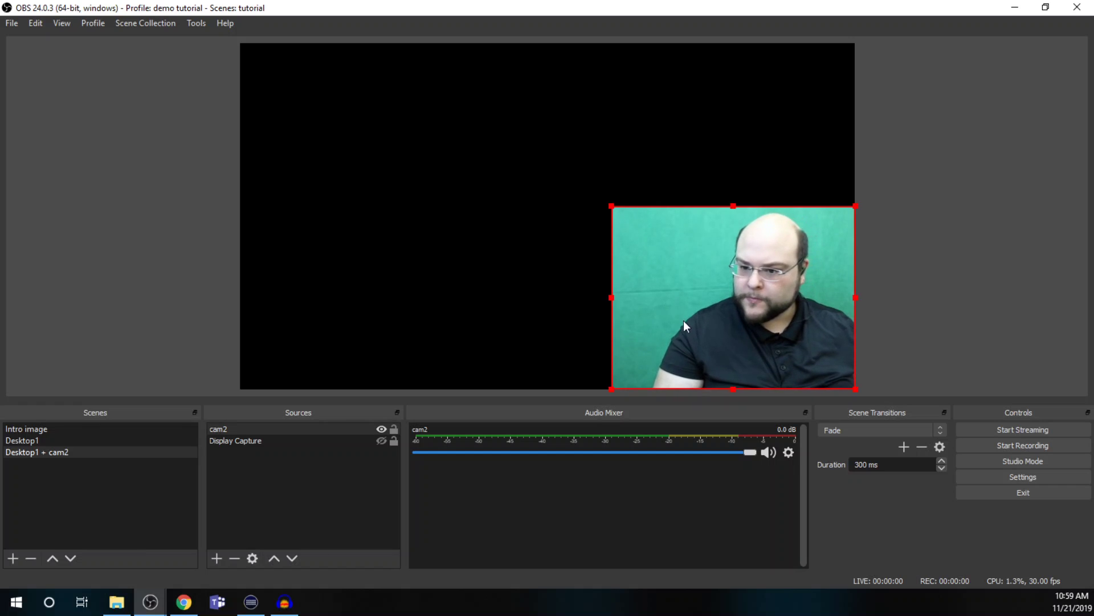
{"action": "left_click_drag", "start_coordinate": [611, 207], "coordinate": [623, 214]}
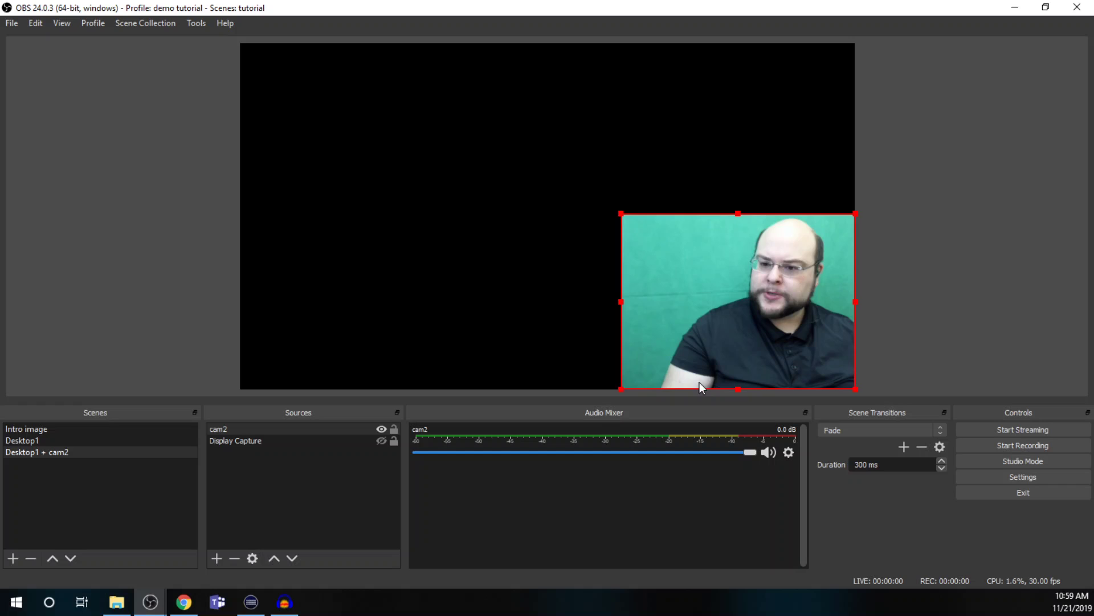
Step: Apply a Chroma Key effect filter to cam2 to remove the webcam's green background
{"action": "right_click", "coordinate": [230, 430]}
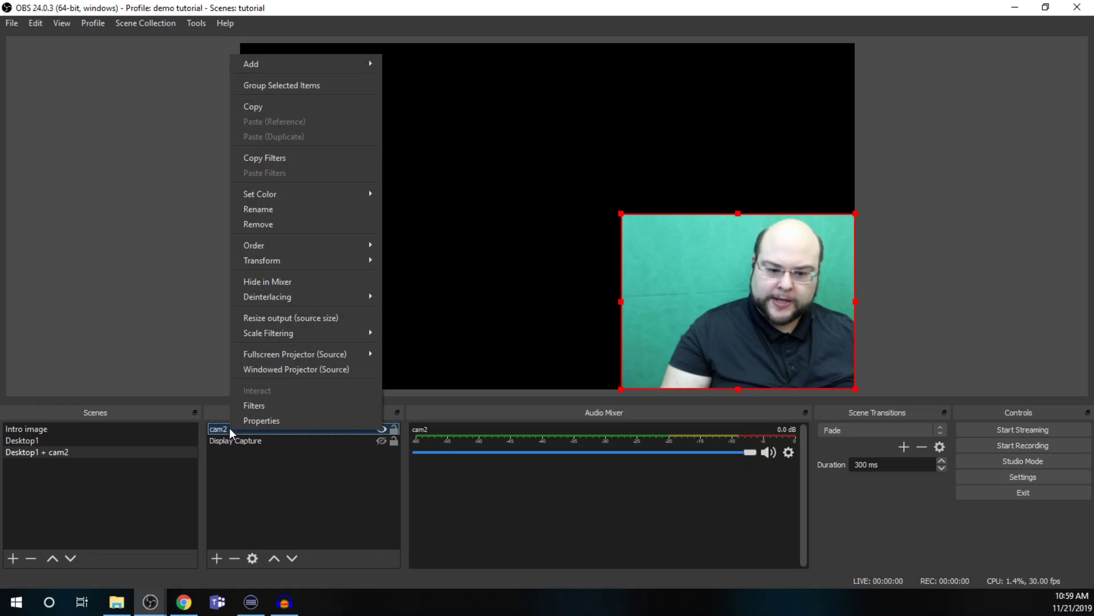
{"action": "left_click", "coordinate": [285, 406]}
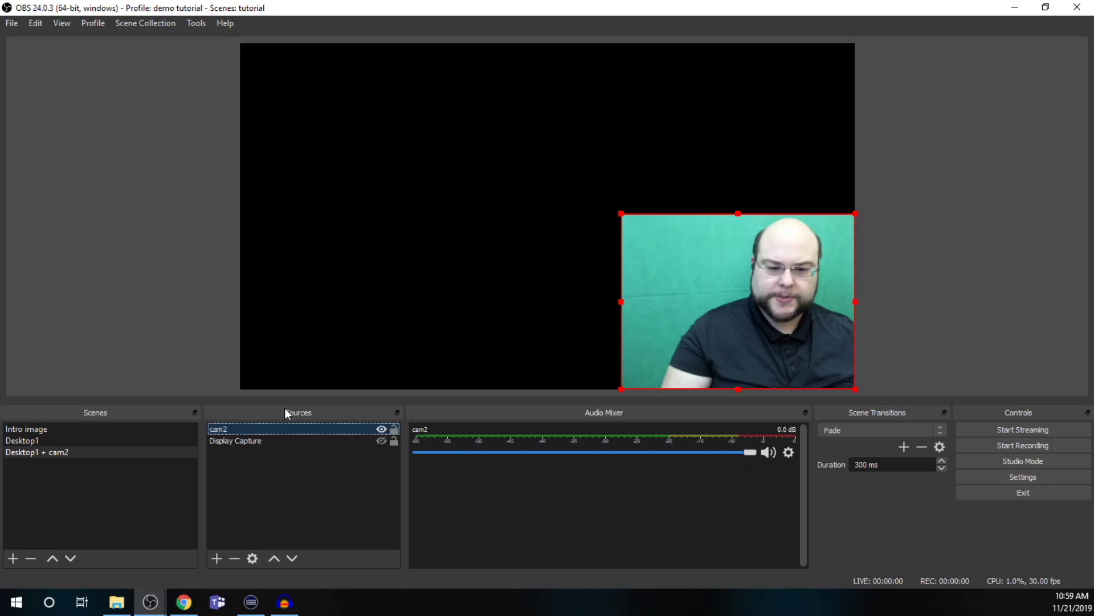
{"action": "left_click_drag", "start_coordinate": [413, 49], "coordinate": [295, 31]}
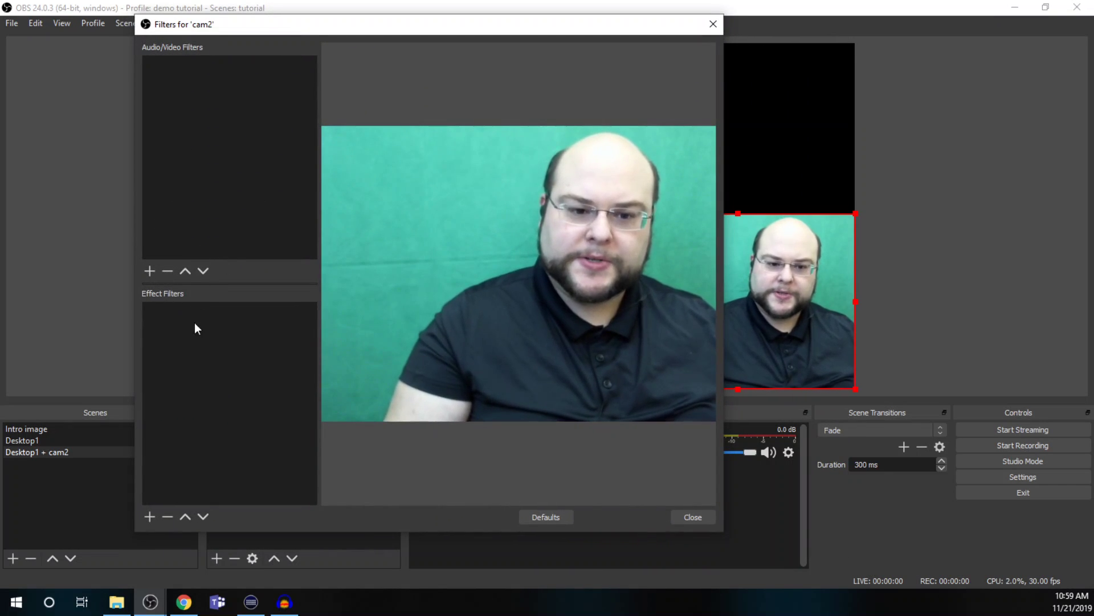
{"action": "left_click", "coordinate": [148, 516]}
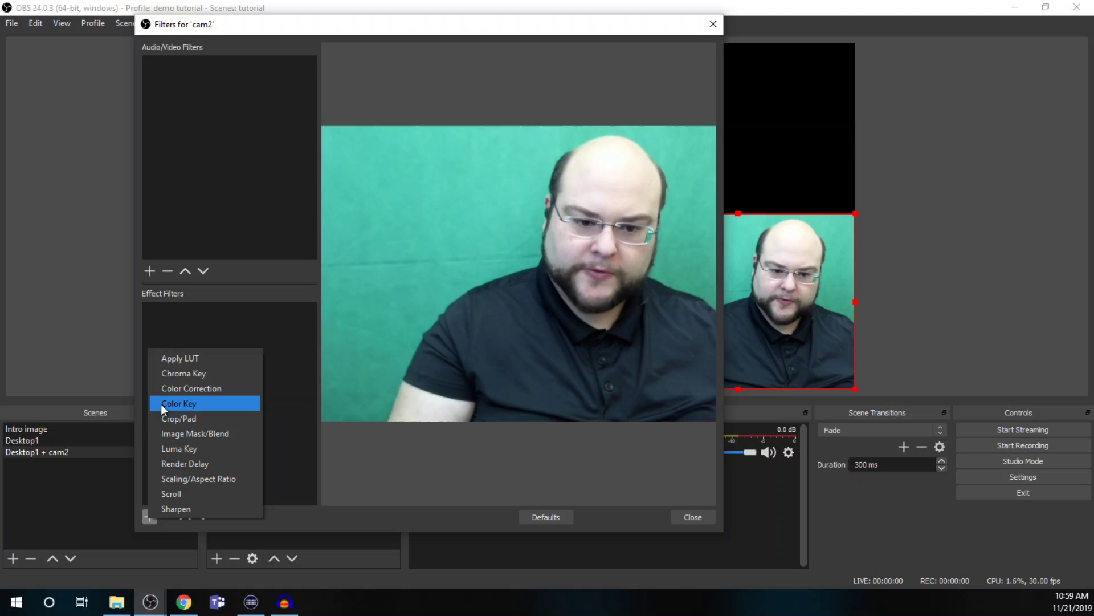
{"action": "left_click", "coordinate": [229, 371]}
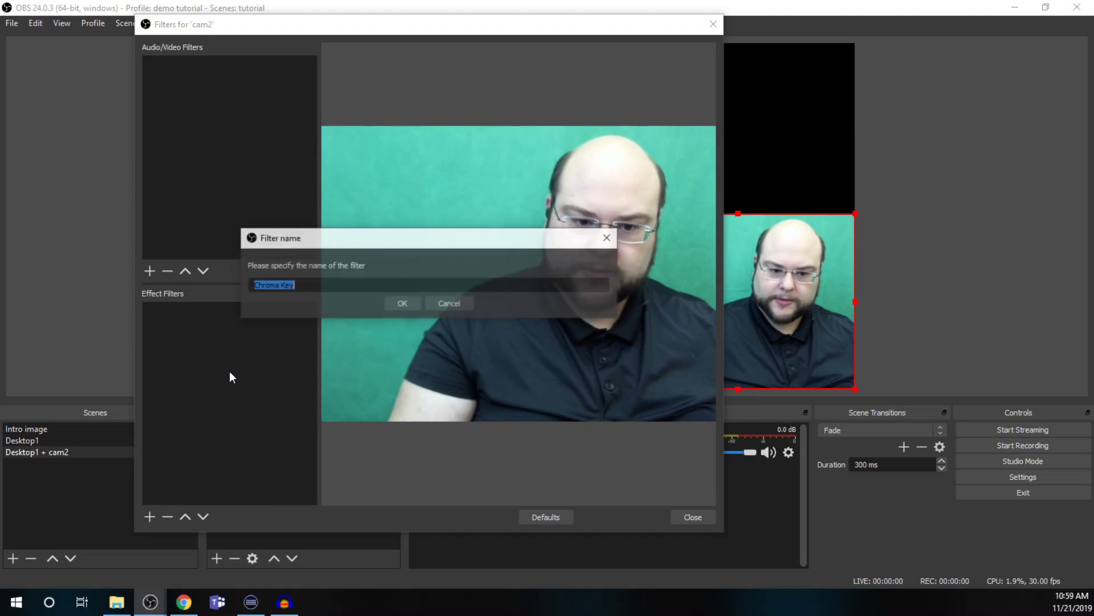
{"action": "left_click", "coordinate": [406, 304]}
{"action": "left_click", "coordinate": [484, 347]}
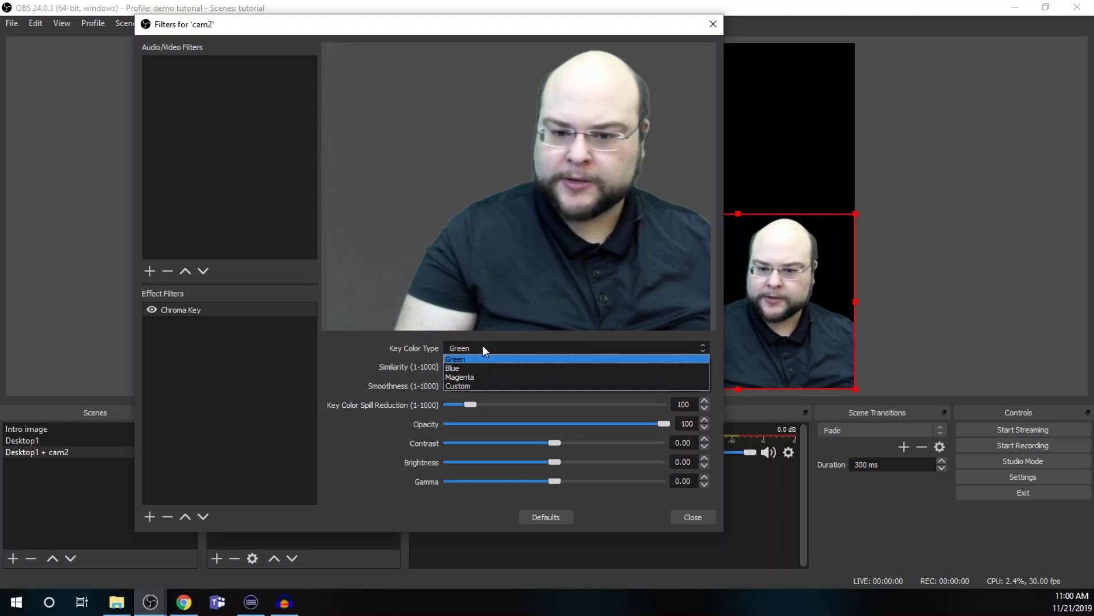
Step: Keep green as the key colour and set Similarity 401, Smoothness 89 and spill reduction 73
{"action": "left_click", "coordinate": [483, 348]}
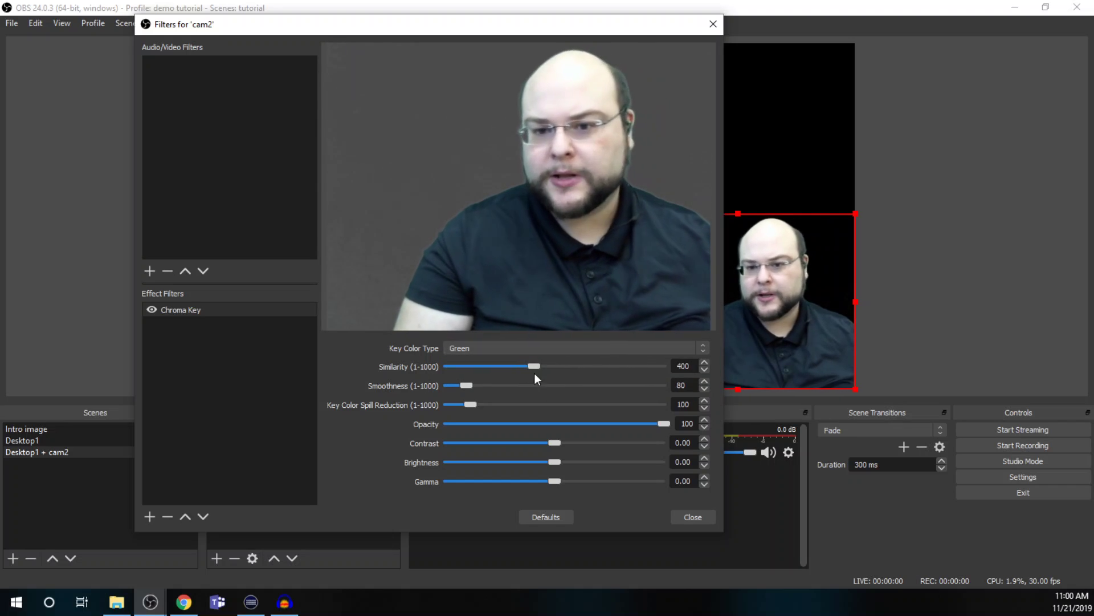
{"action": "mouse_move", "coordinate": [535, 367]}
{"action": "left_mouse_down"}
{"action": "mouse_move", "coordinate": [516, 363]}
{"action": "mouse_move", "coordinate": [536, 366]}
{"action": "left_mouse_up"}
{"action": "mouse_move", "coordinate": [469, 385]}
{"action": "left_mouse_down"}
{"action": "mouse_move", "coordinate": [481, 383]}
{"action": "mouse_move", "coordinate": [457, 382]}
{"action": "left_mouse_up"}
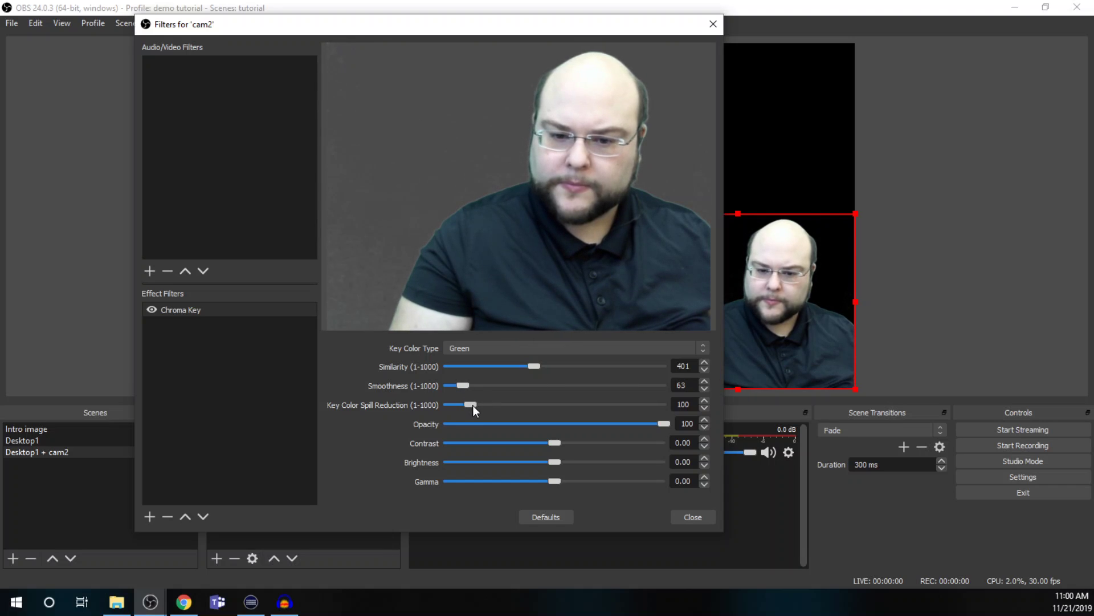
{"action": "left_click_drag", "start_coordinate": [464, 388], "coordinate": [466, 384]}
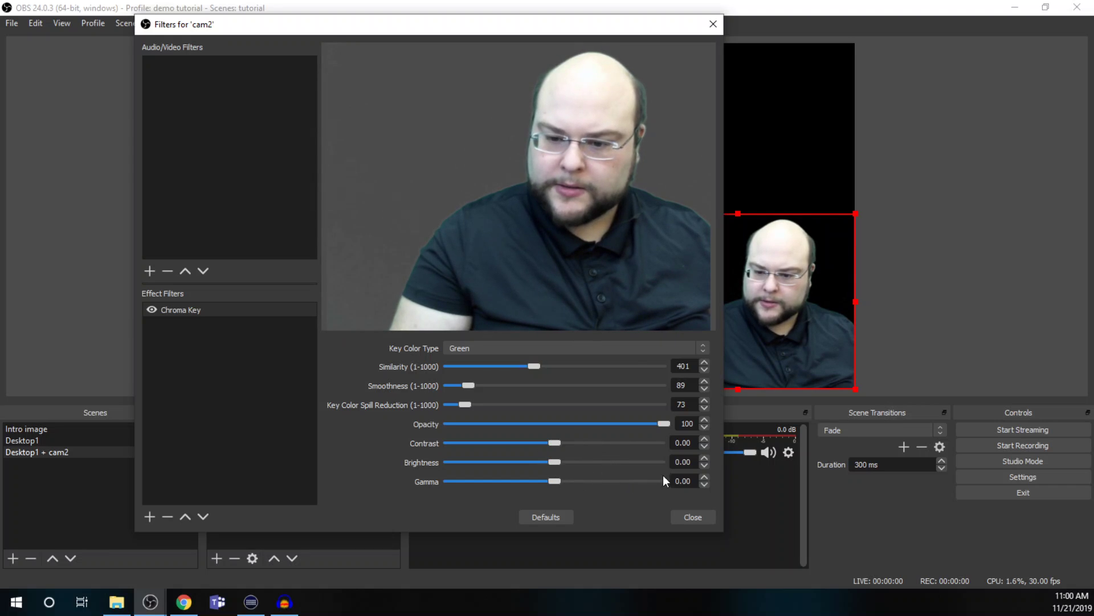
Step: Set cam2's brightness to 0.09 and gamma to -0.31, then close the filters window
{"action": "left_click", "coordinate": [705, 466]}
{"action": "left_click", "coordinate": [557, 459]}
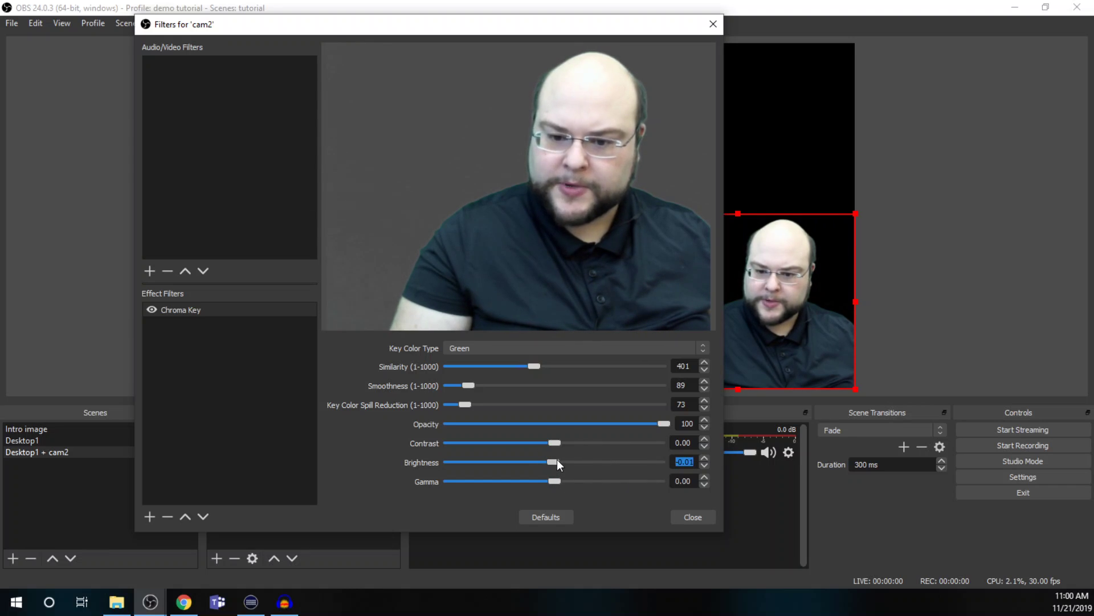
{"action": "mouse_move", "coordinate": [556, 463]}
{"action": "left_mouse_down"}
{"action": "mouse_move", "coordinate": [538, 480]}
{"action": "mouse_move", "coordinate": [511, 478]}
{"action": "mouse_move", "coordinate": [564, 460]}
{"action": "left_mouse_up"}
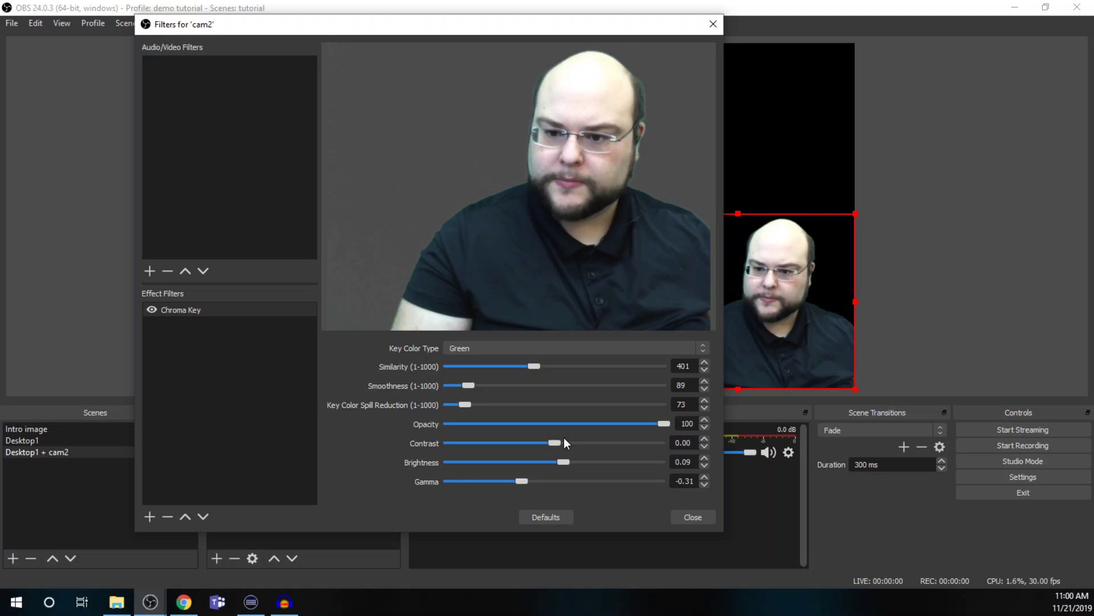
{"action": "left_click", "coordinate": [694, 516]}
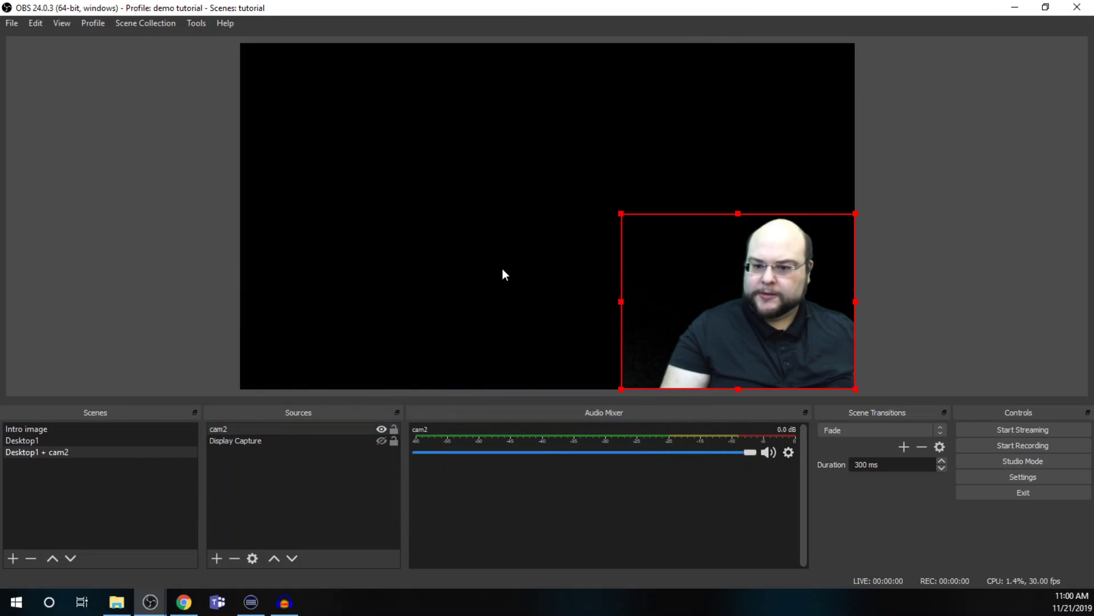
Step: Unhide Display Capture so the keyed cam2 webcam overlays the desktop in the lower-right corner
{"action": "left_click", "coordinate": [790, 265]}
{"action": "left_click", "coordinate": [791, 266]}
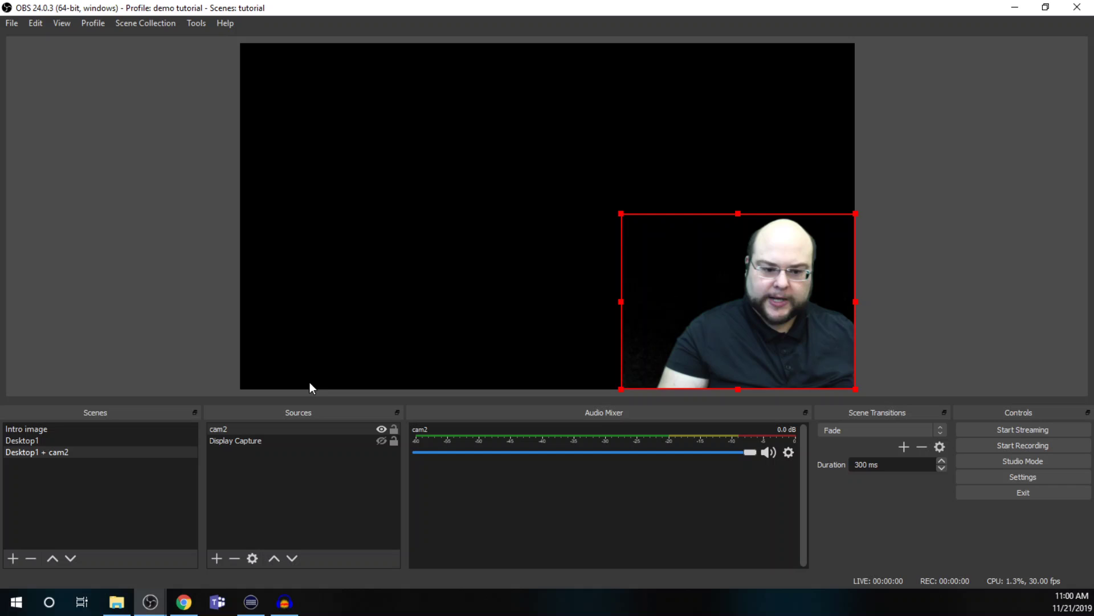
{"action": "left_click", "coordinate": [381, 440]}
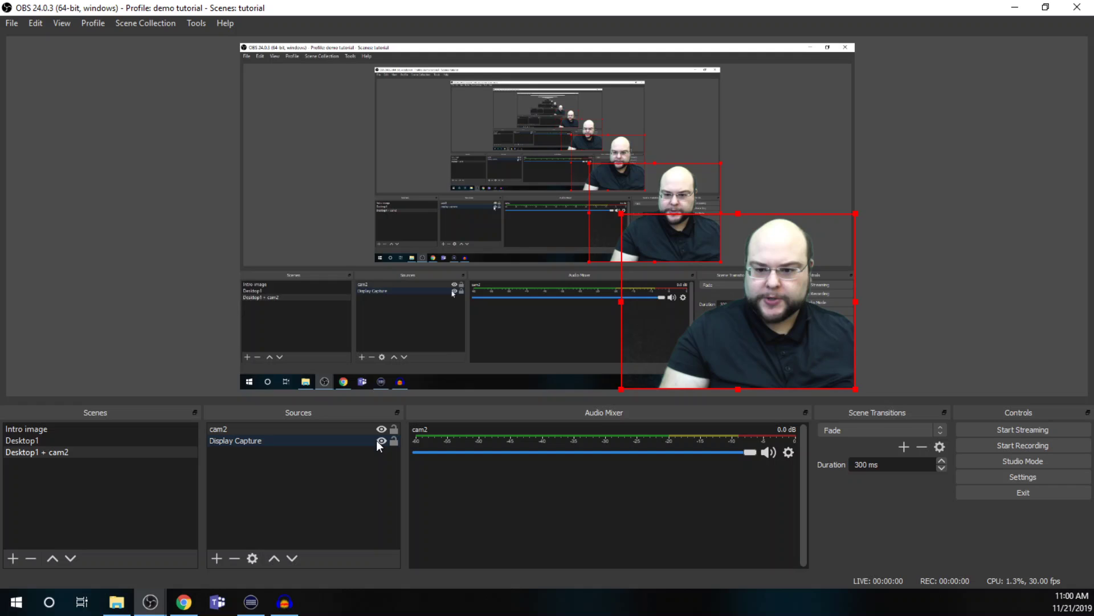
{"action": "left_click", "coordinate": [115, 298]}
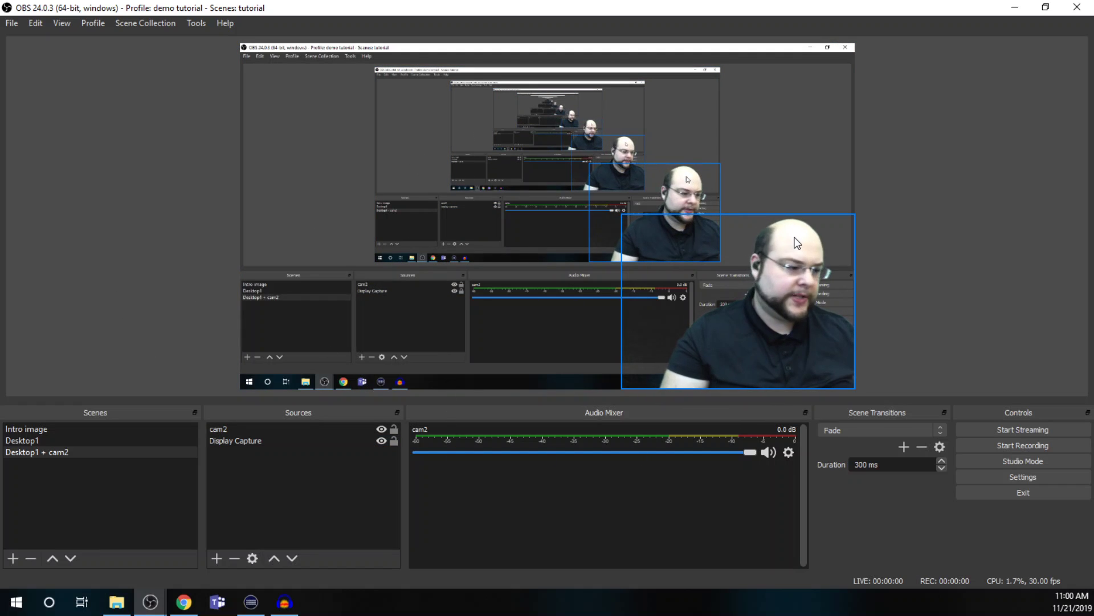
{"action": "left_click", "coordinate": [52, 440]}
Step: Cycle through Intro image, Desktop1 and Desktop1 + cam2 to preview the 700 ms fade, ending on Intro image
{"action": "left_click", "coordinate": [57, 451]}
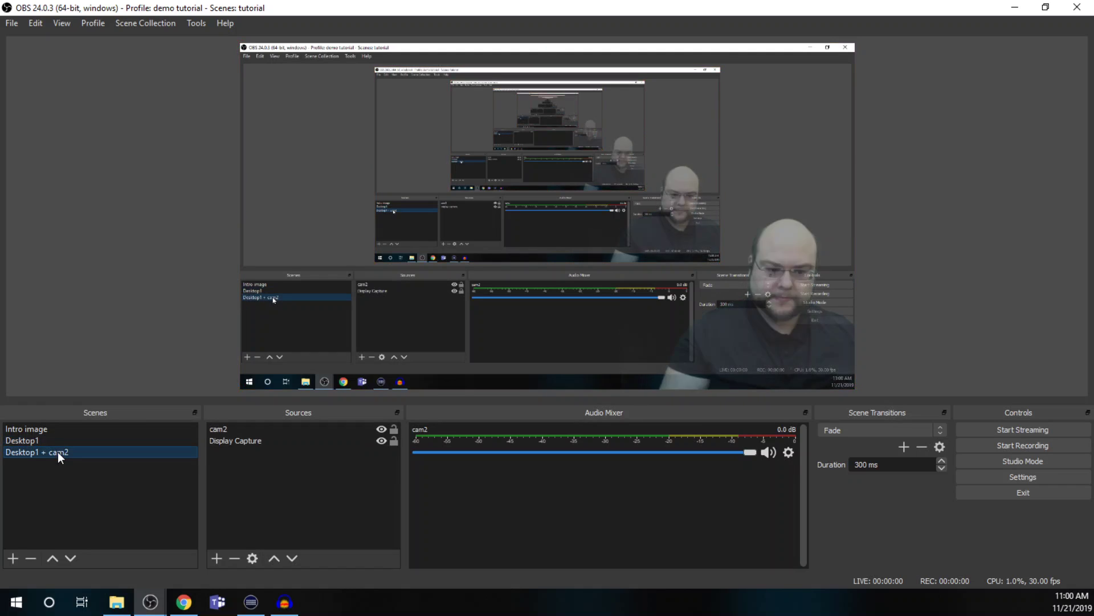
{"action": "left_click", "coordinate": [68, 429]}
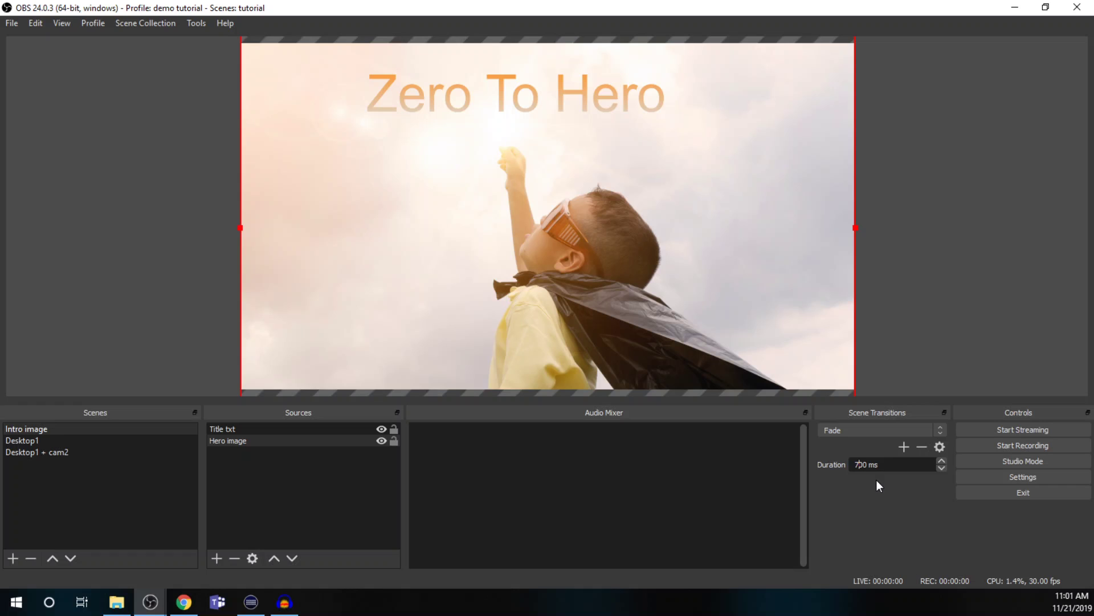
{"action": "left_click", "coordinate": [100, 439]}
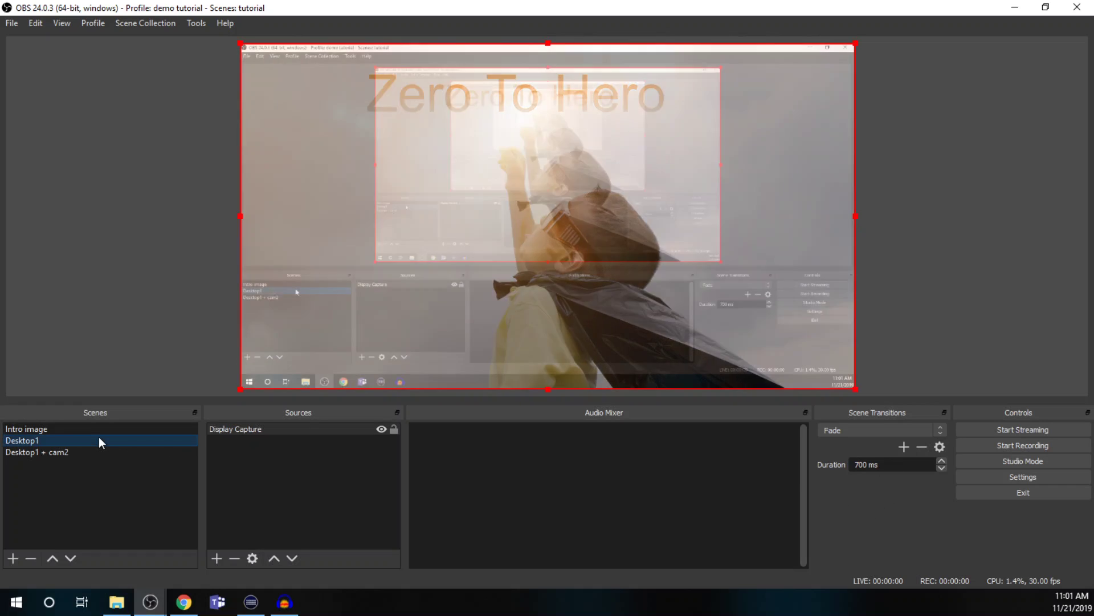
{"action": "left_click", "coordinate": [69, 451]}
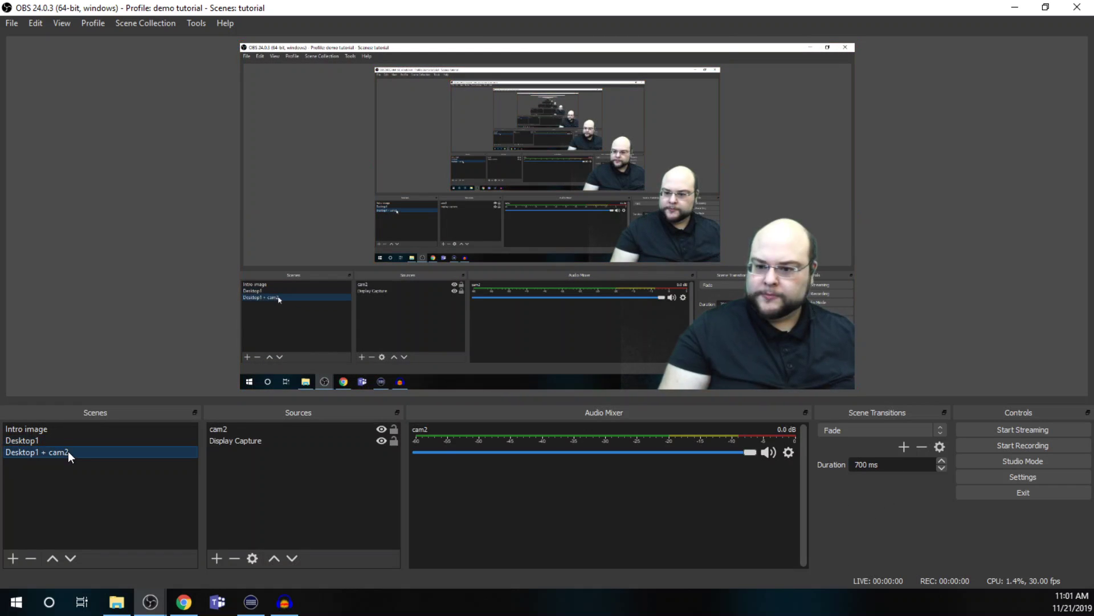
{"action": "left_click", "coordinate": [61, 439]}
{"action": "left_click", "coordinate": [69, 429]}
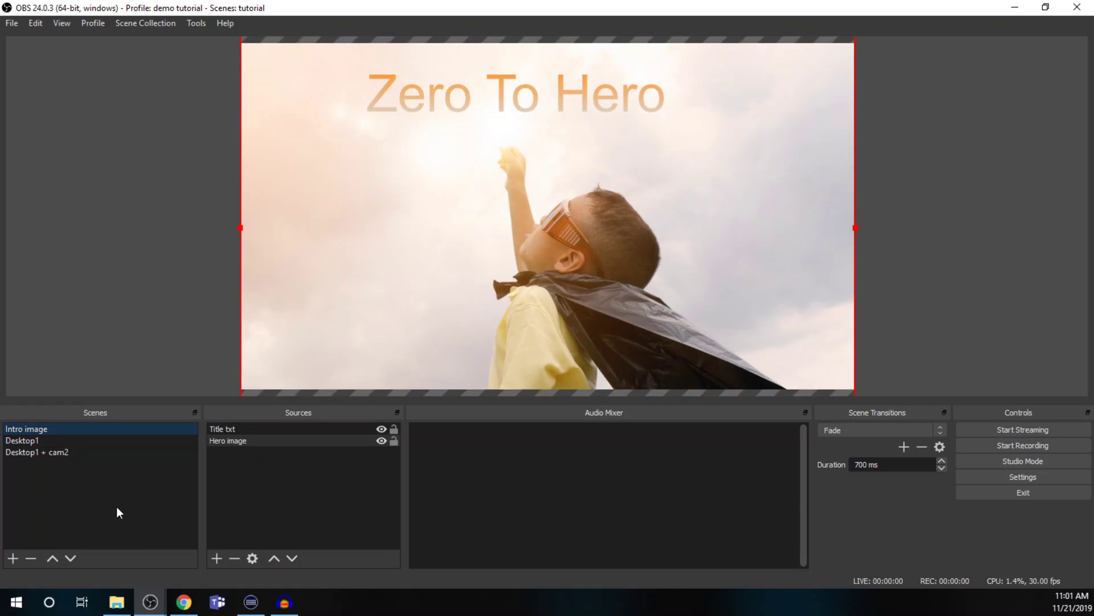
{"action": "left_click", "coordinate": [217, 558]}
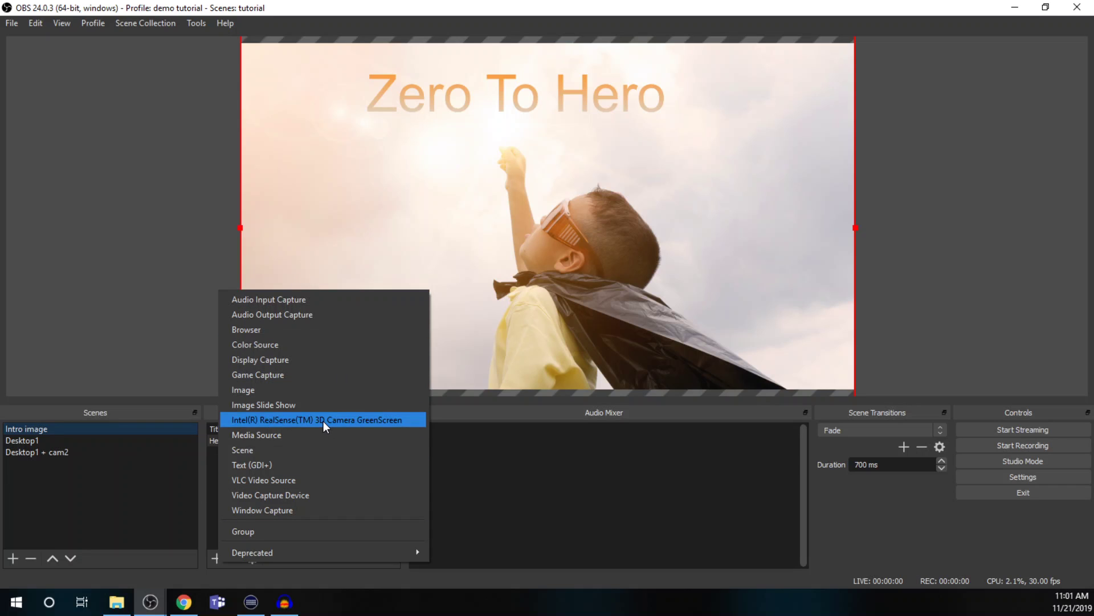
{"action": "left_click", "coordinate": [180, 512]}
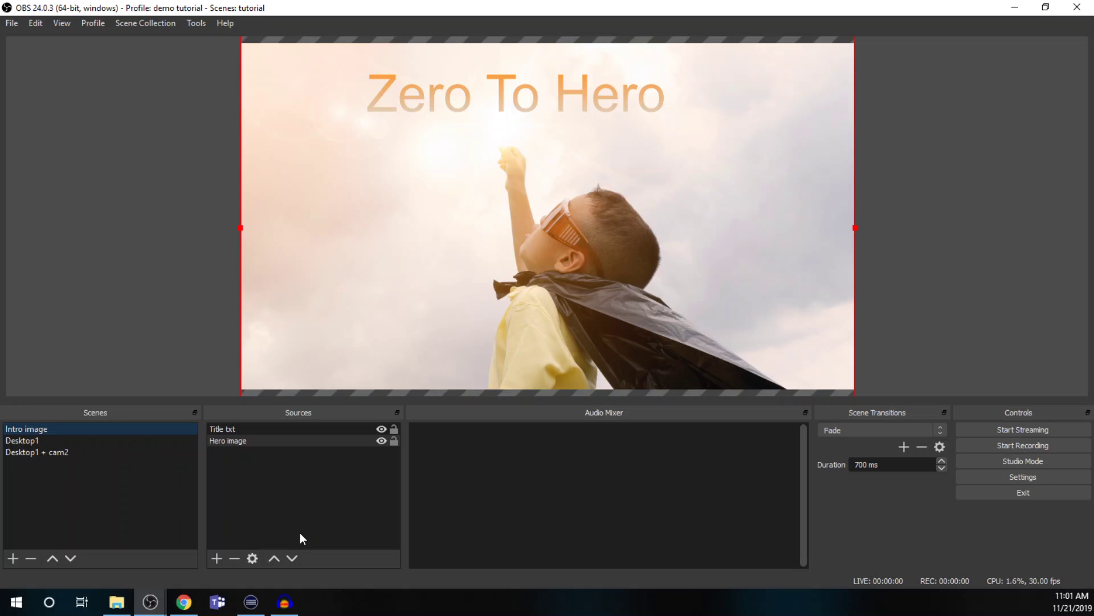
{"action": "left_click", "coordinate": [258, 432]}
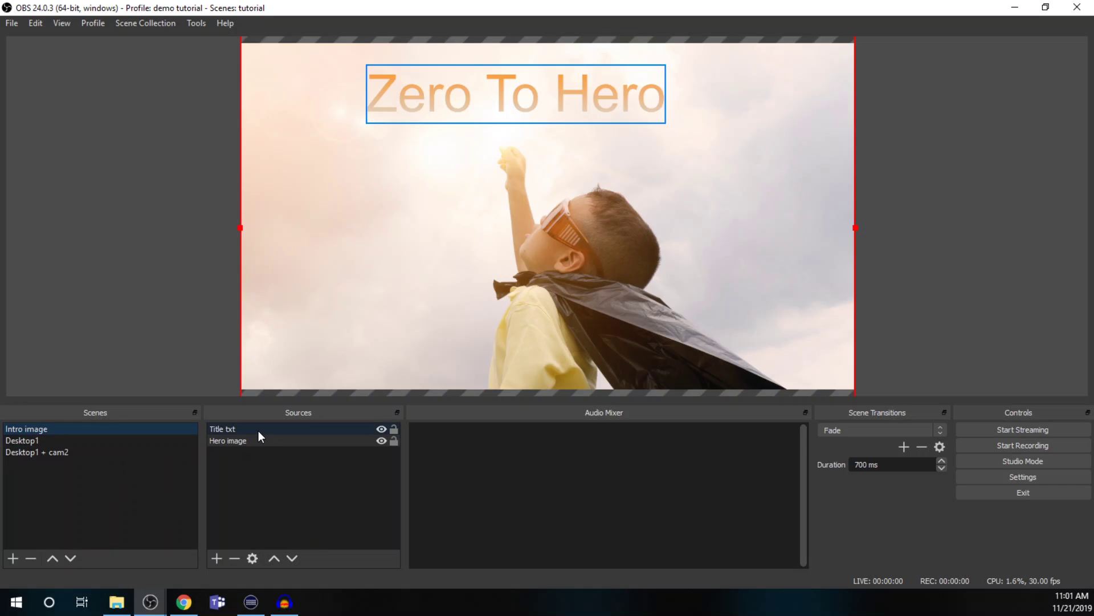
{"action": "left_click", "coordinate": [258, 430]}
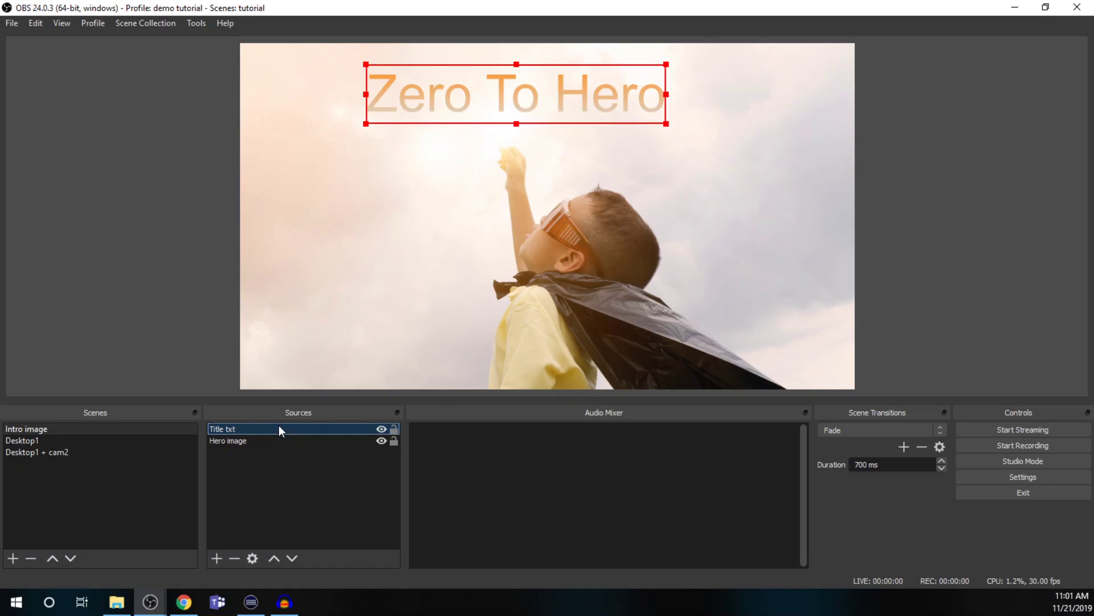
{"action": "left_click", "coordinate": [294, 559]}
{"action": "left_click", "coordinate": [191, 228]}
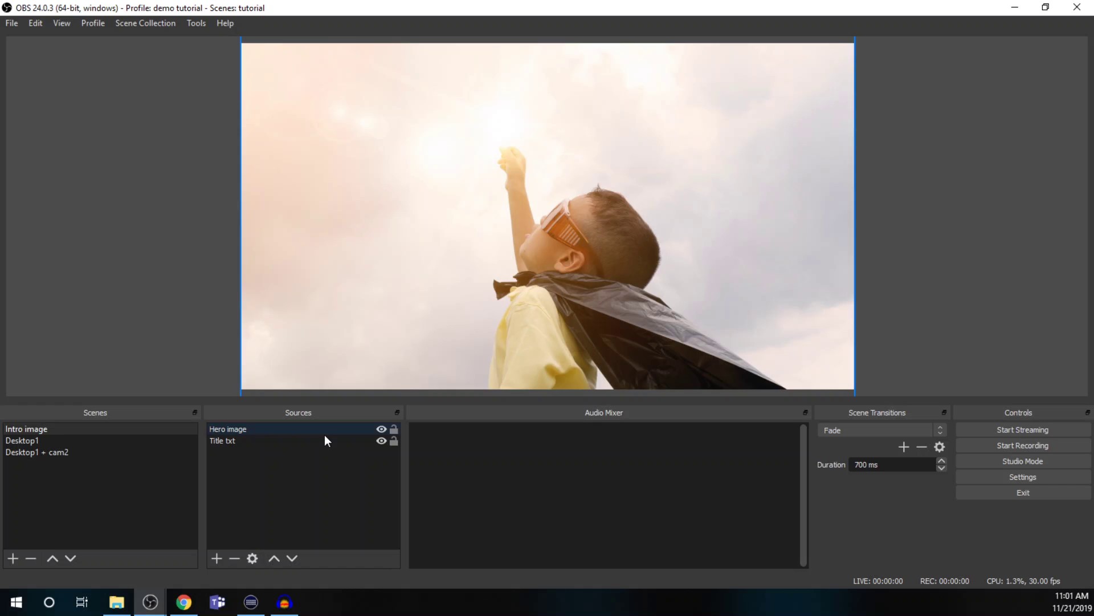
{"action": "left_click", "coordinate": [246, 443]}
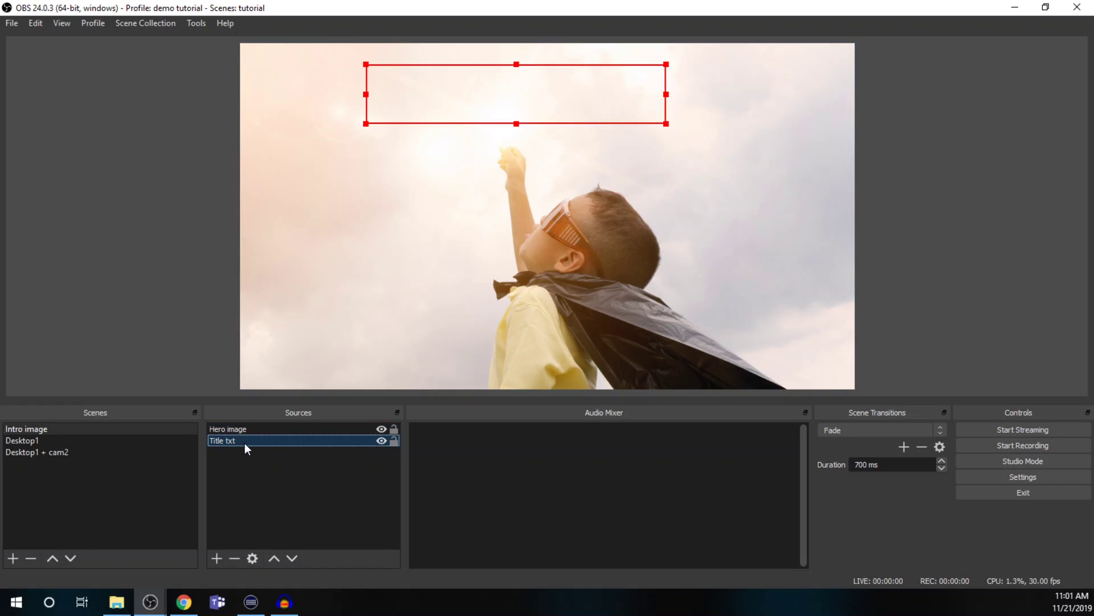
{"action": "left_click", "coordinate": [275, 560]}
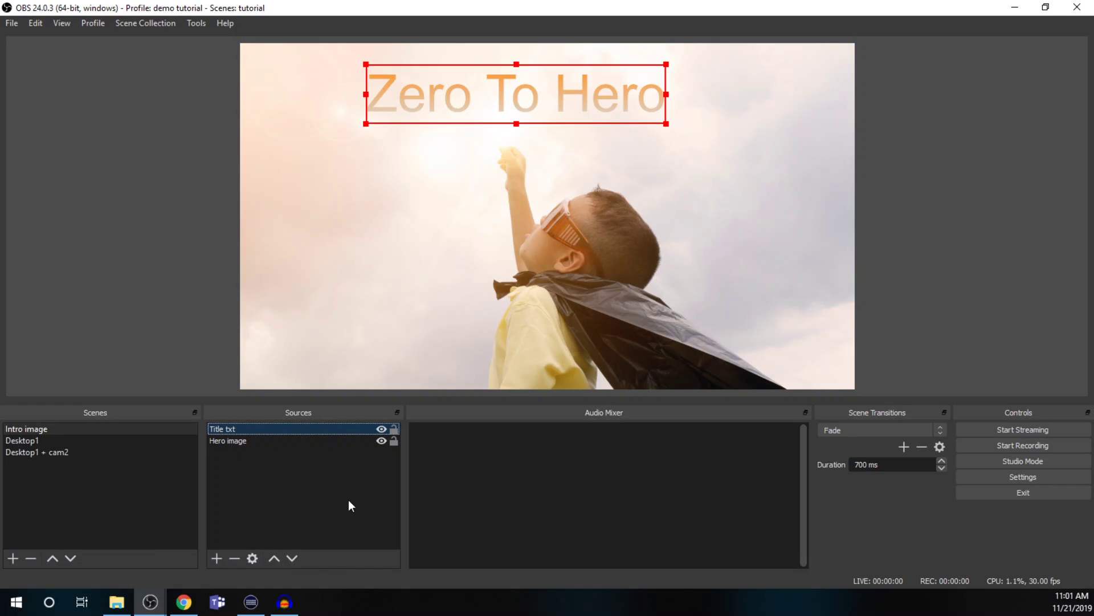
{"action": "left_click", "coordinate": [292, 558]}
{"action": "left_click", "coordinate": [352, 204]}
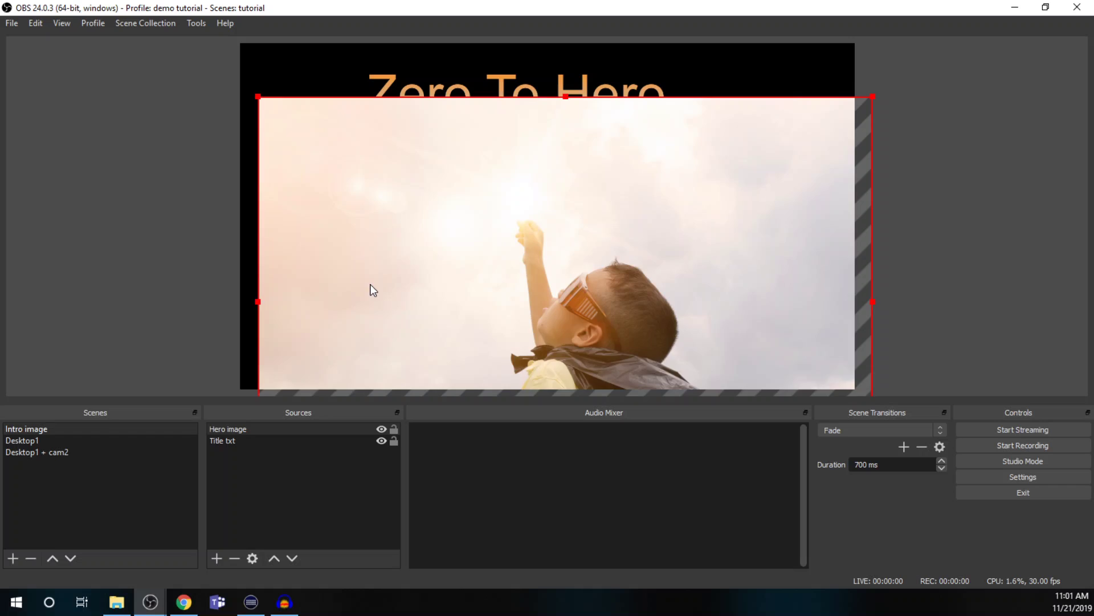
{"action": "left_click_drag", "start_coordinate": [373, 291], "coordinate": [375, 368]}
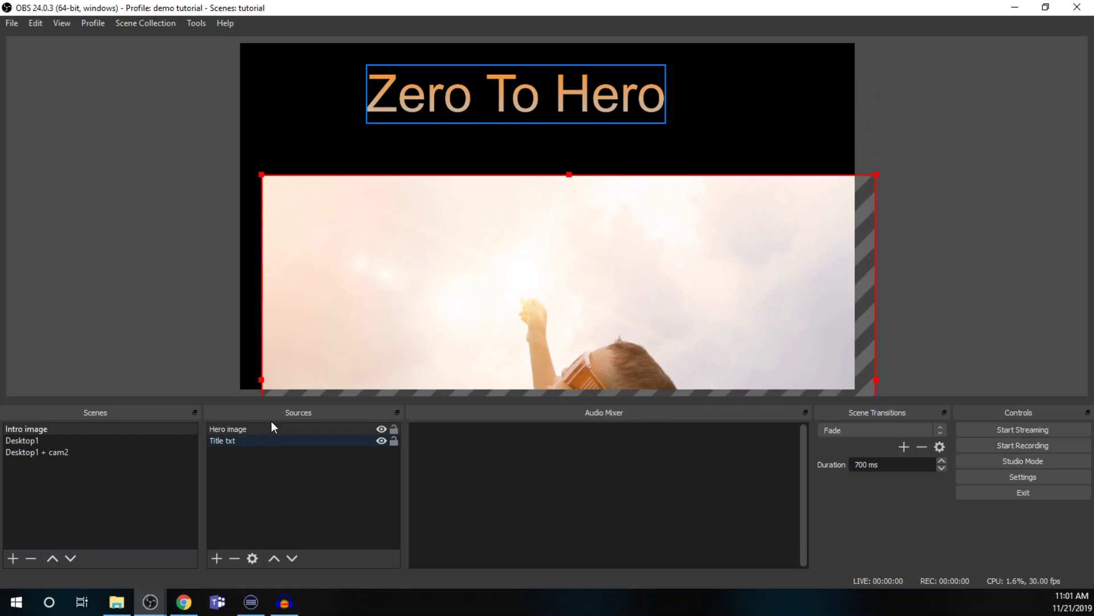
{"action": "left_click", "coordinate": [236, 438]}
{"action": "left_click", "coordinate": [273, 556]}
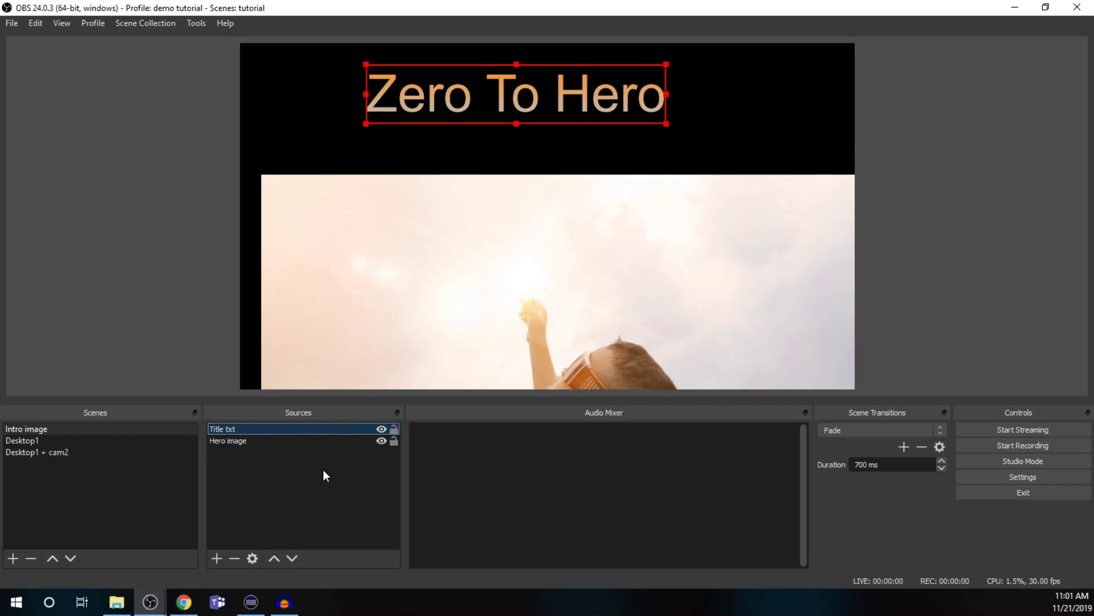
{"action": "left_click_drag", "start_coordinate": [336, 318], "coordinate": [418, 156]}
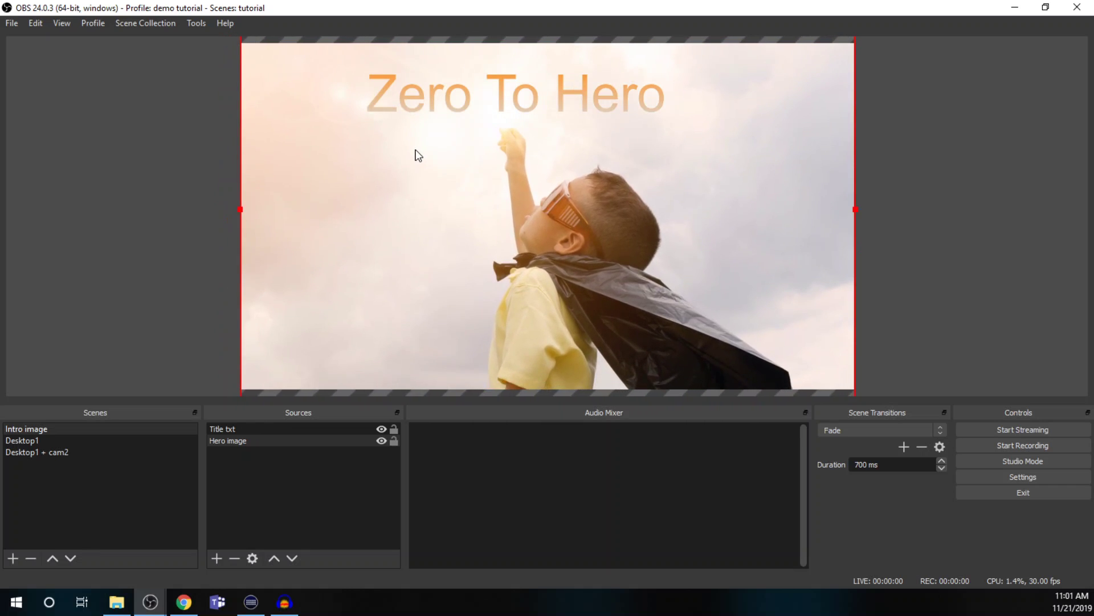
{"action": "left_click", "coordinate": [153, 236]}
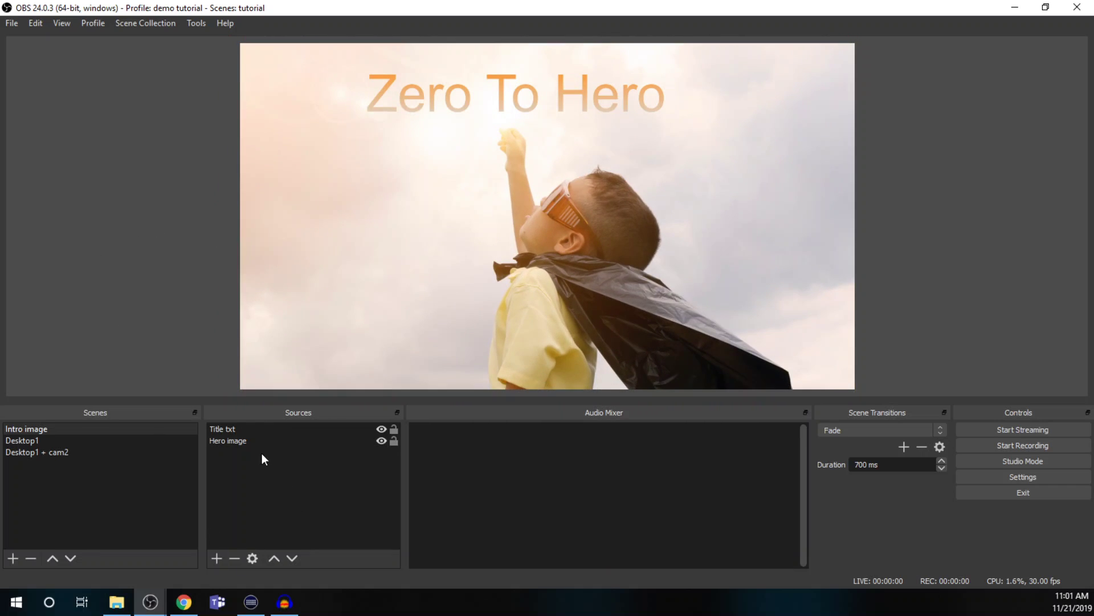